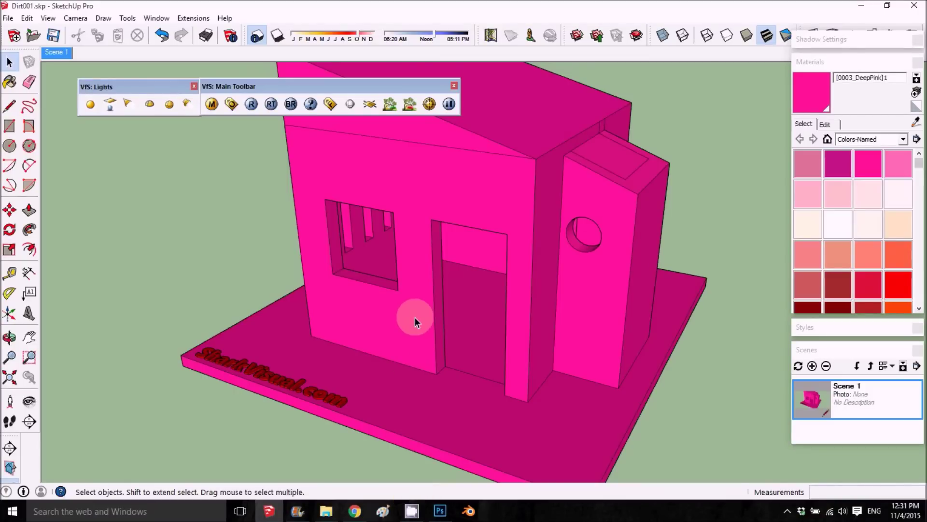
Step: Orbit the house, return to the Scene 1 view, and open the V-Ray Option Editor
middle_drag(502, 248, 477, 289)
click(57, 52)
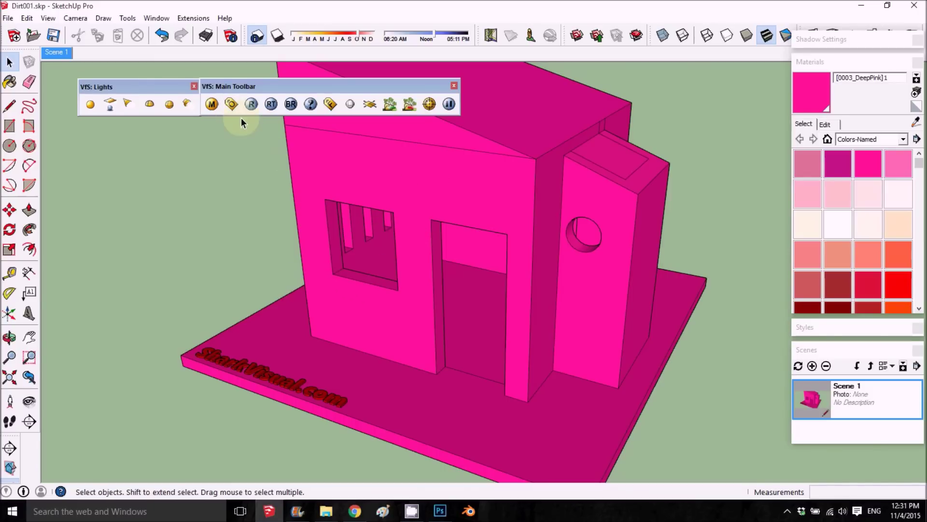
click(916, 122)
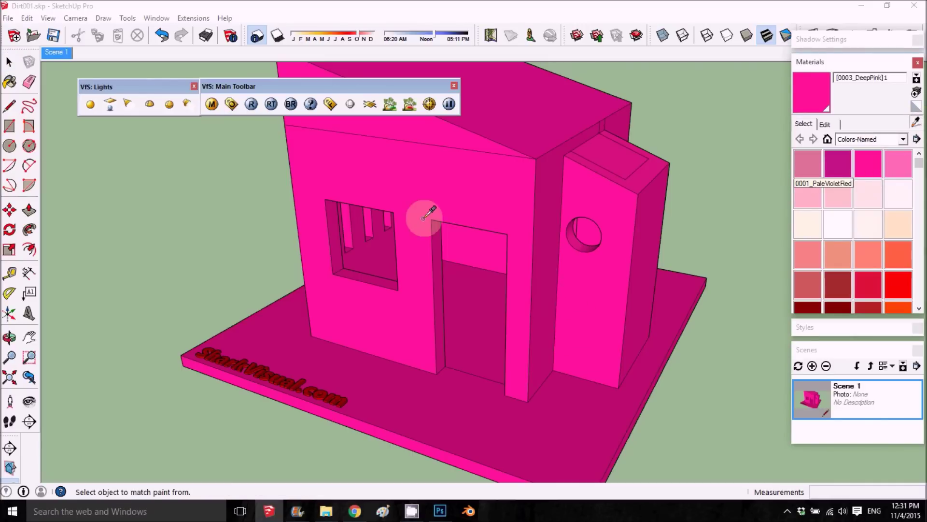
click(231, 109)
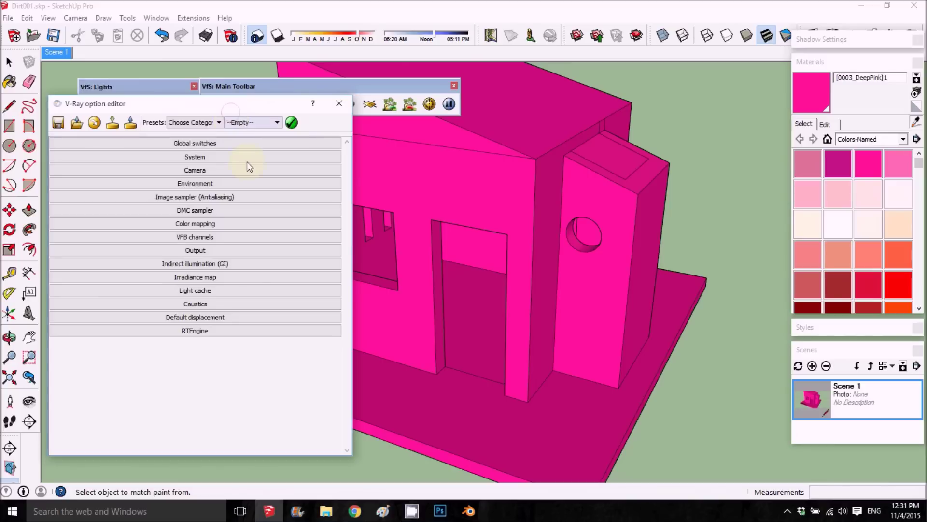
Step: Expand Indirect illumination (GI) and toggle Ambient occlusion off and back on
click(247, 263)
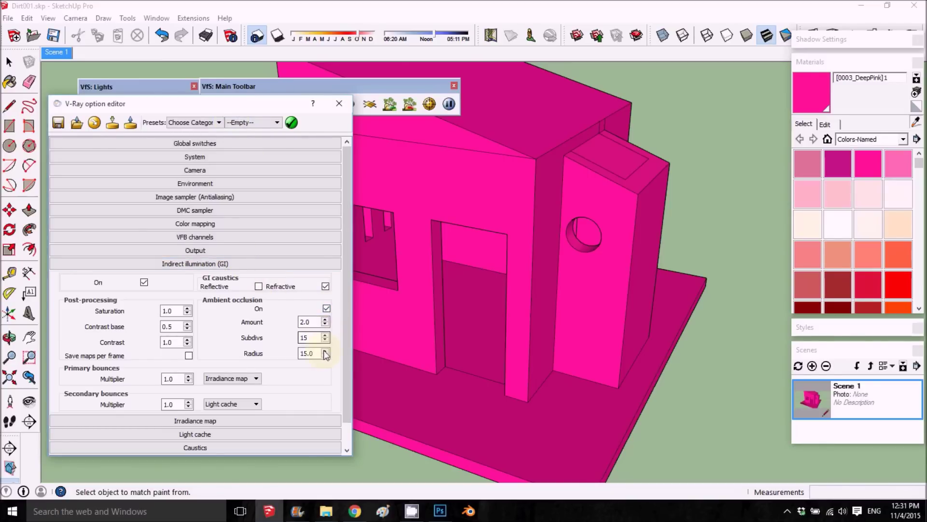
click(327, 309)
click(327, 309)
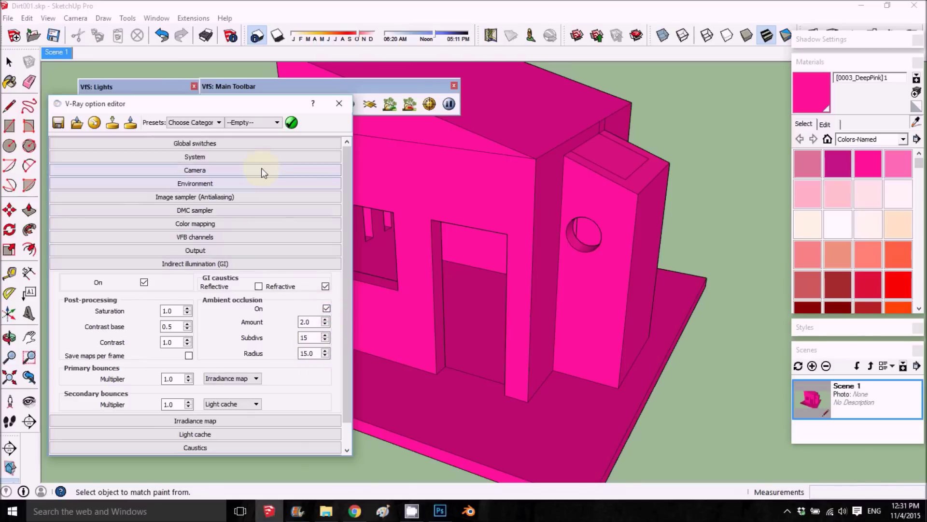
Step: Enable Override materials under Global switches and start a render of the house
click(268, 144)
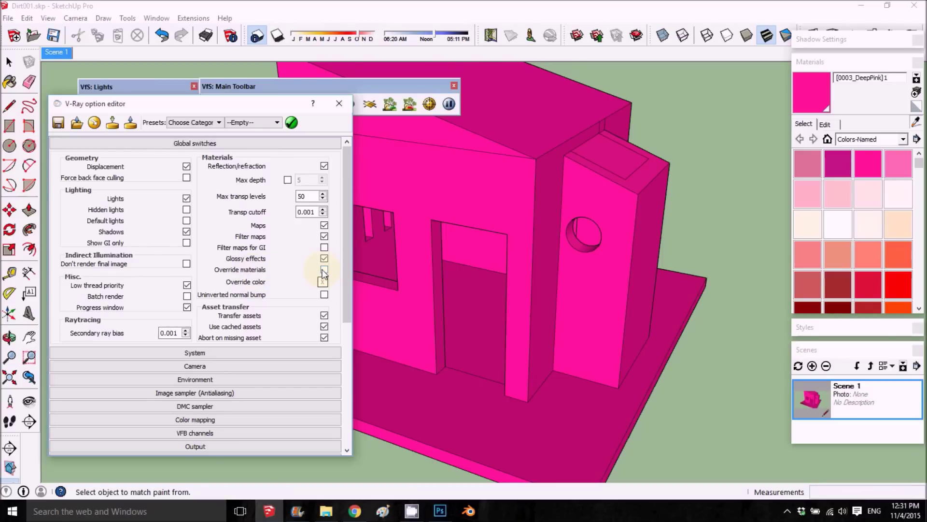
click(324, 269)
click(369, 94)
click(254, 105)
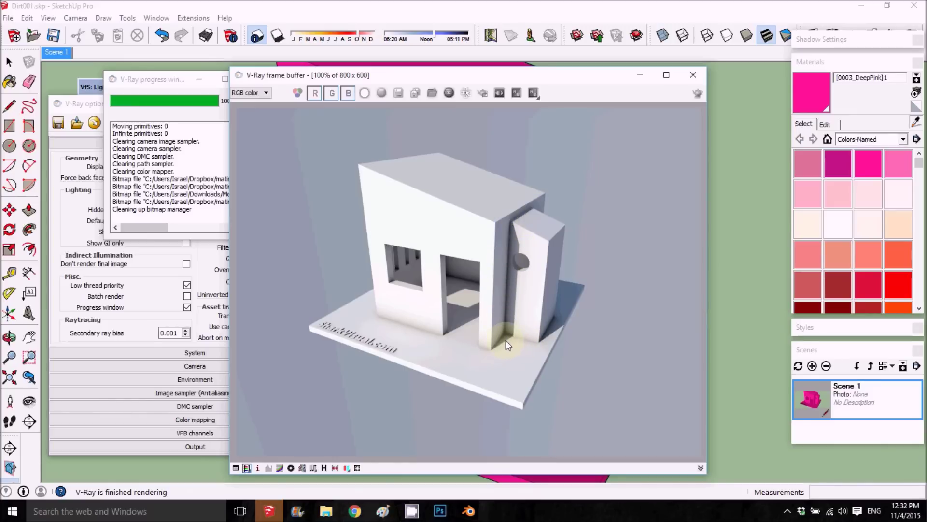
Step: Zoom into the clay render's pillar base and watermark, then close the frame buffer
scroll(504, 338, up, 2)
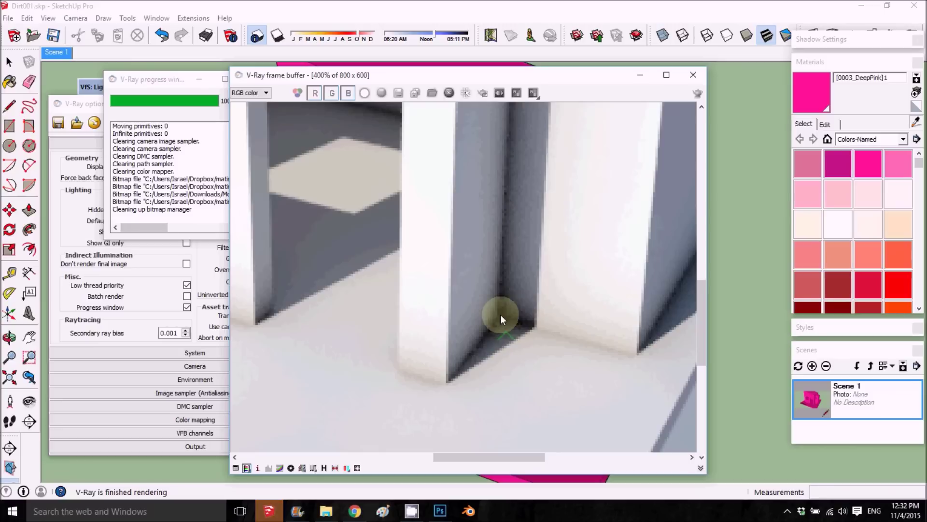
scroll(502, 265, down, 1)
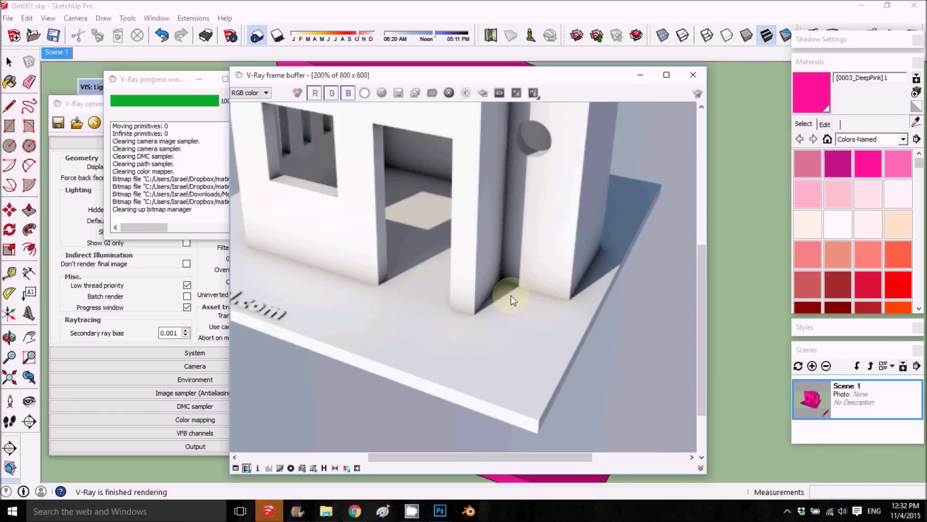
scroll(278, 263, down, 1)
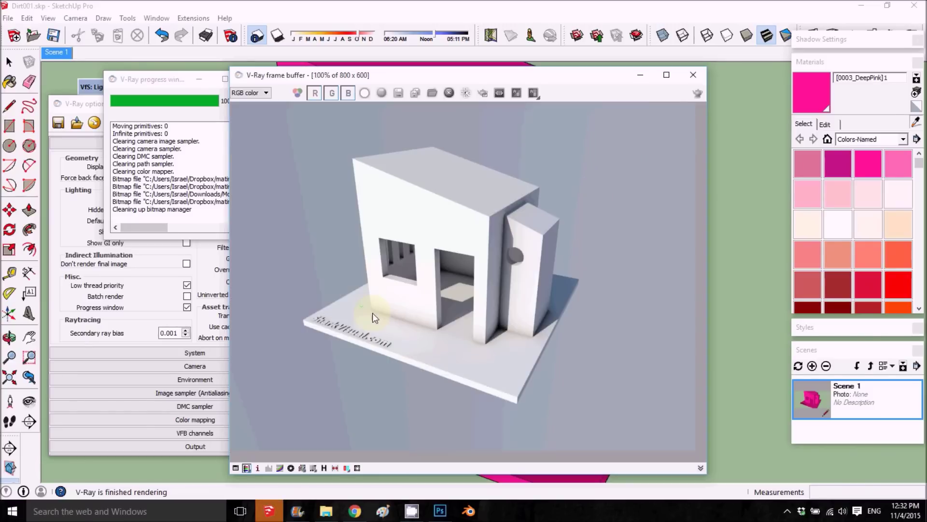
scroll(329, 332, up, 2)
scroll(392, 319, down, 1)
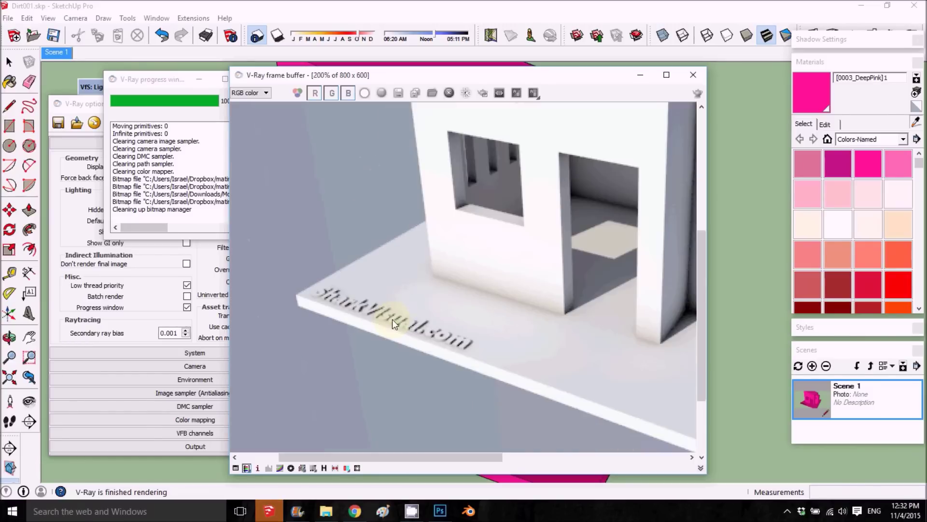
click(693, 75)
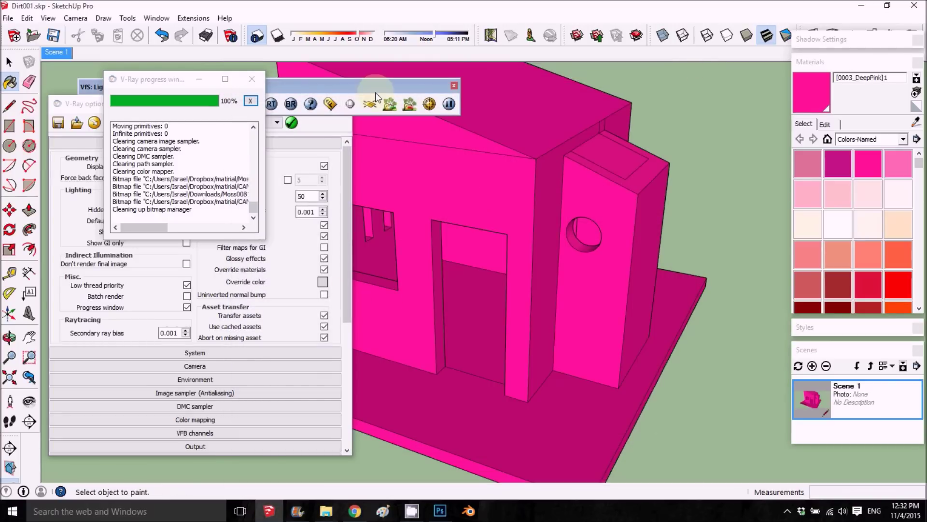
click(372, 88)
Step: Assign a TexDirt map to the [0003_DeepPink]1 material's diffuse colour
click(216, 106)
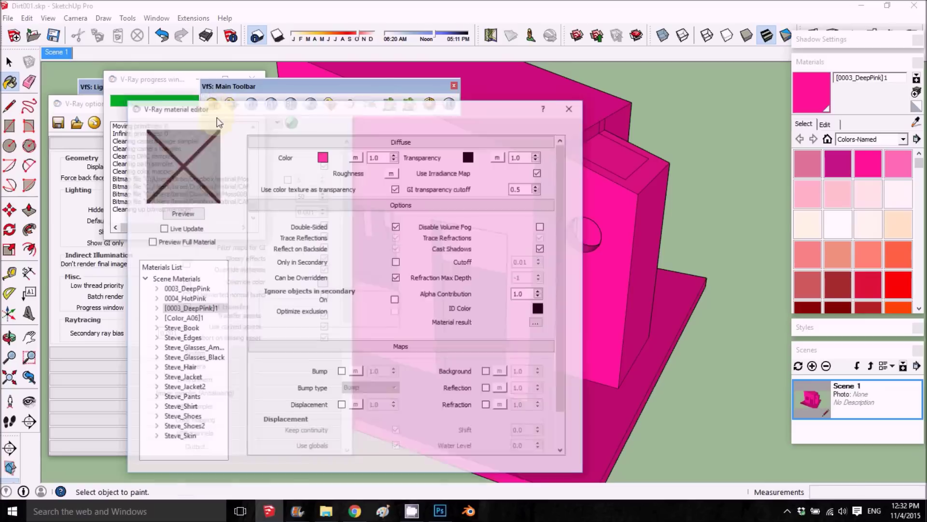
click(356, 157)
click(369, 186)
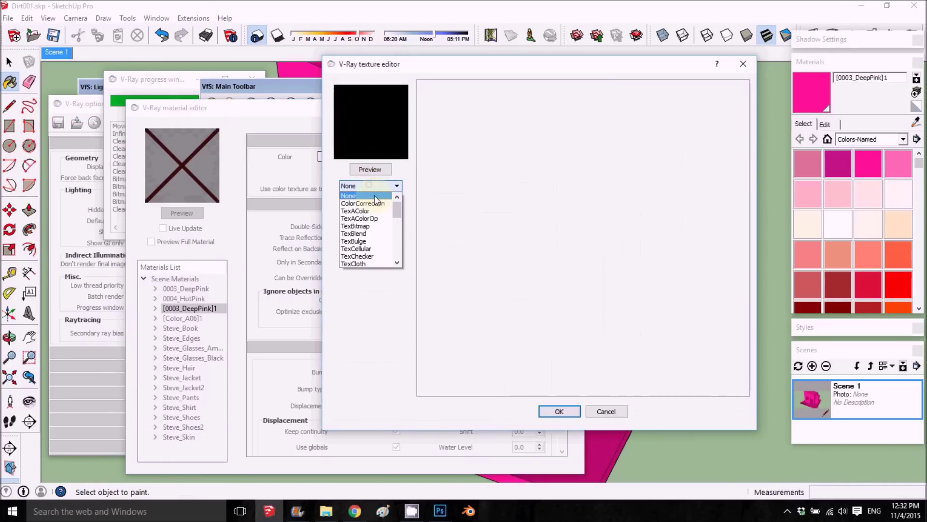
scroll(370, 254, down, 1)
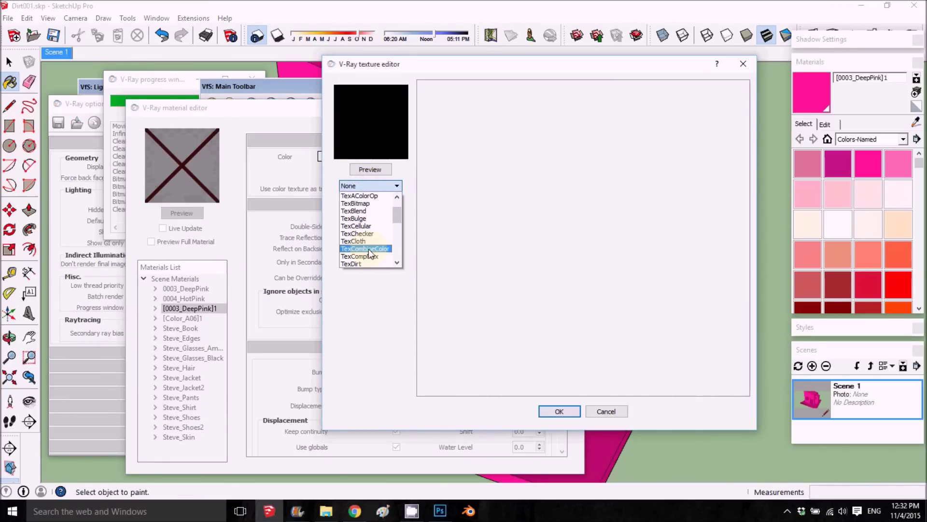
click(372, 263)
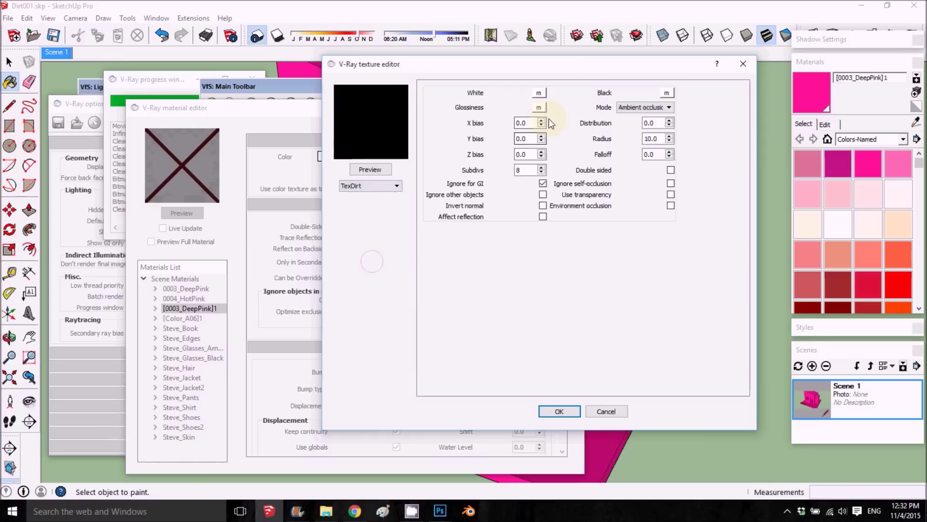
Step: Add a texture map to the TexDirt White input and list its texture types
click(539, 93)
click(379, 170)
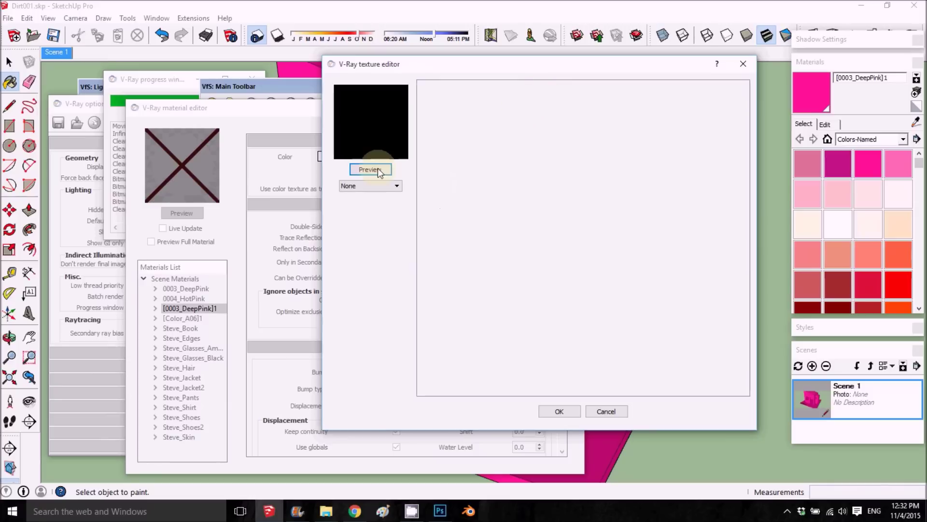
click(381, 188)
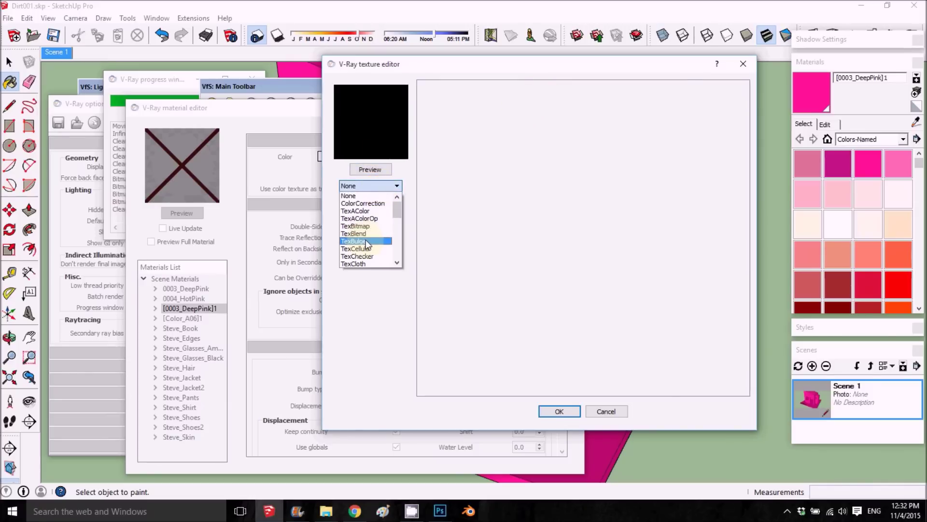
Step: Make the TexDirt White input a light grey (212) TexAColor
click(355, 210)
click(490, 93)
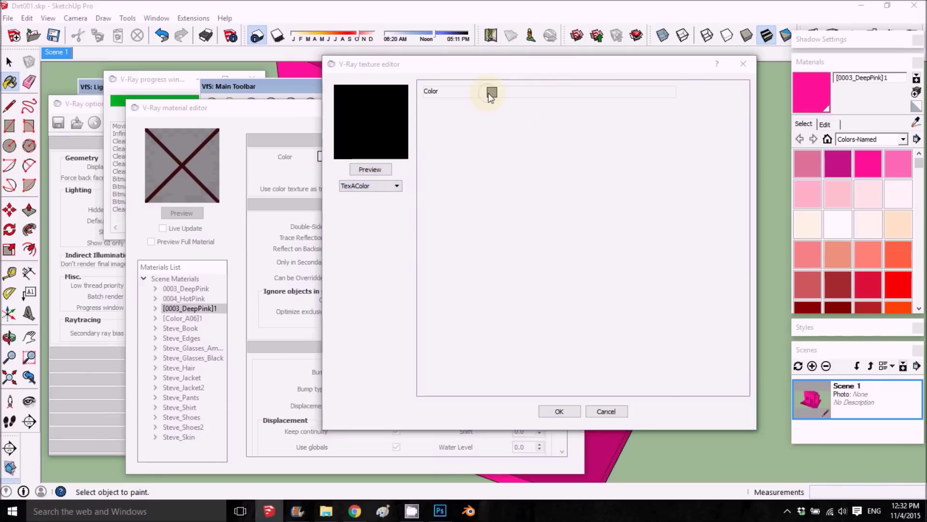
drag(668, 191, 669, 173)
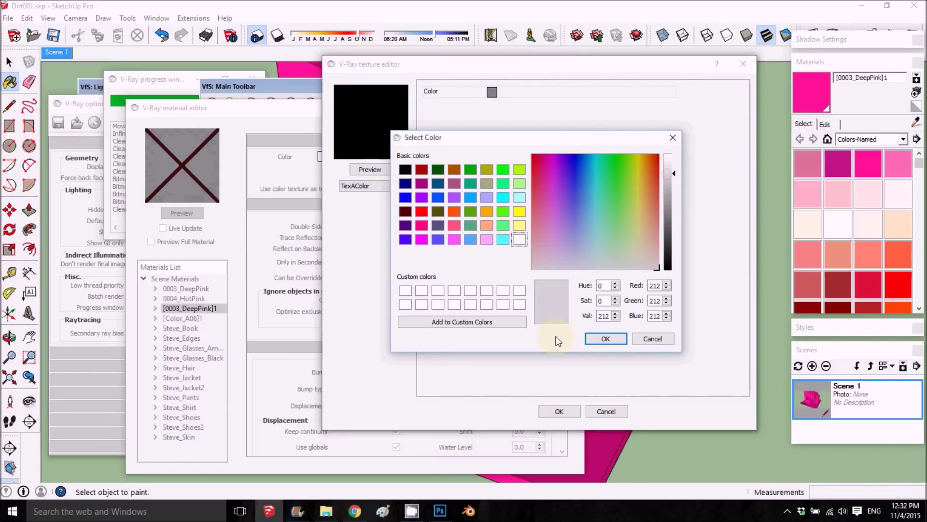
click(595, 343)
click(562, 414)
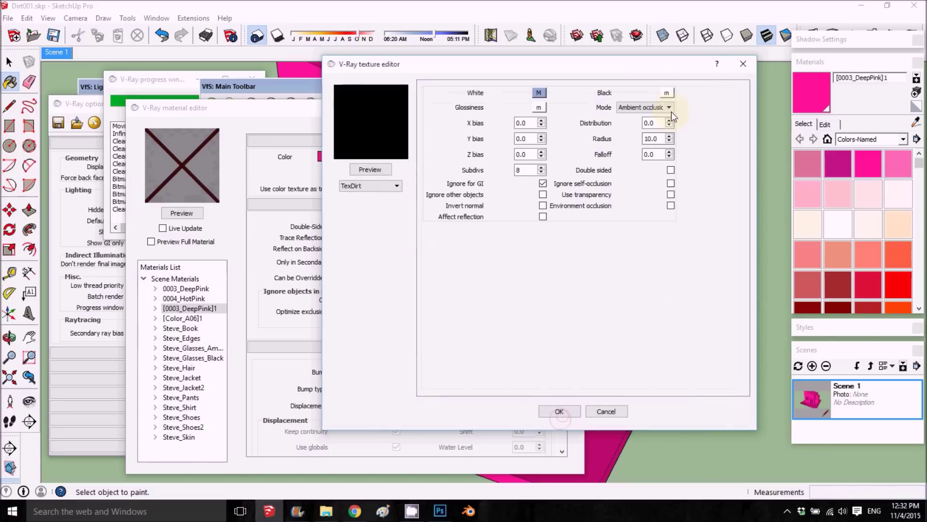
Step: Make the TexDirt Black input a bright green TexAColor
click(667, 93)
click(374, 186)
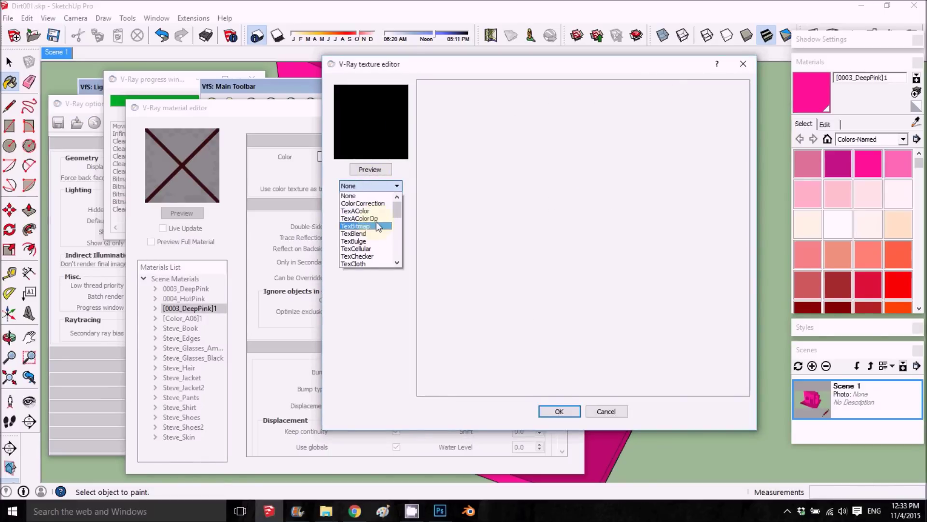
click(373, 210)
click(492, 92)
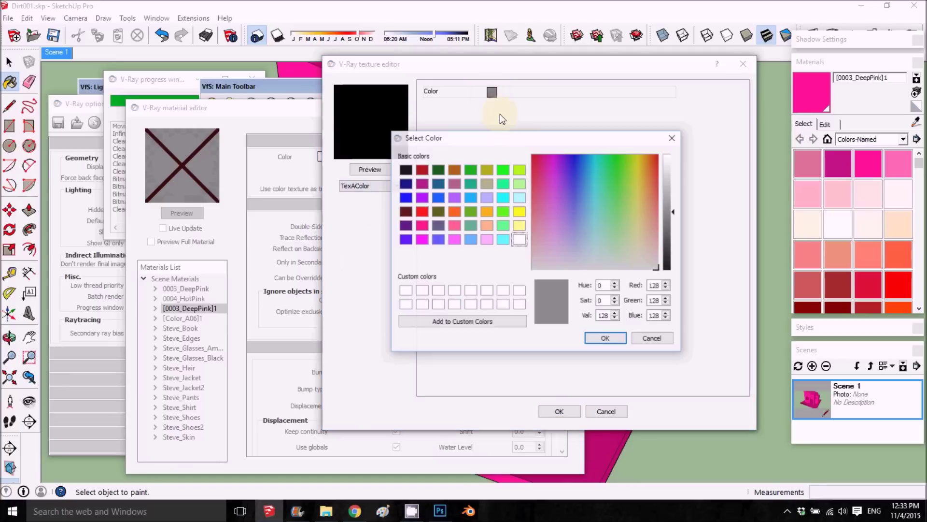
drag(612, 172, 622, 153)
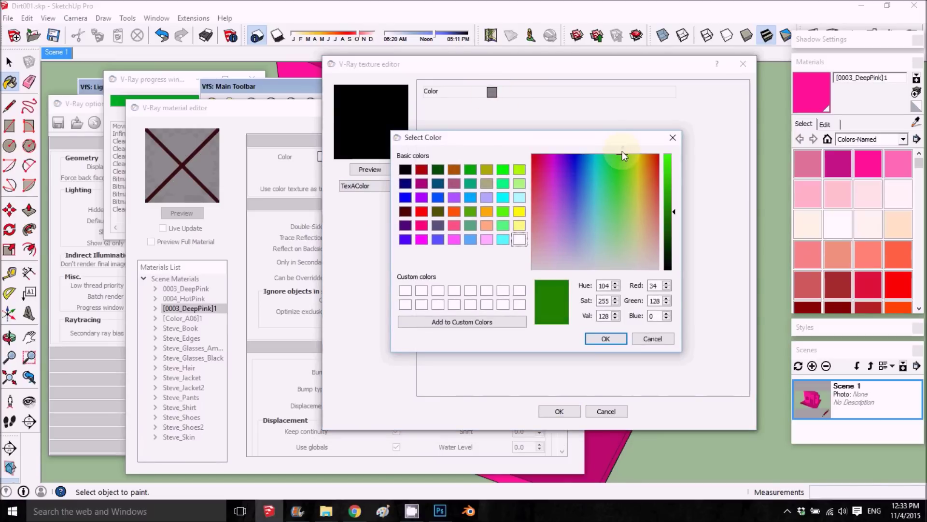
drag(668, 197, 671, 187)
click(603, 337)
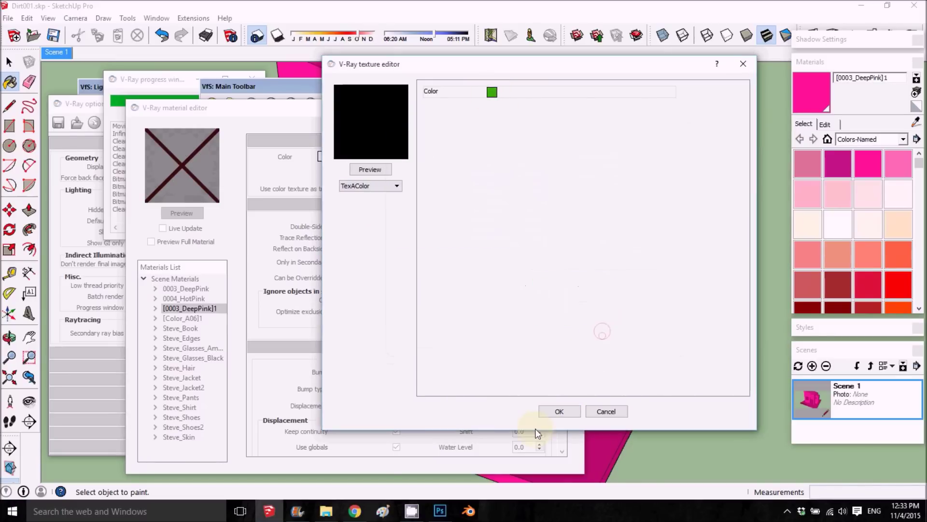
click(546, 414)
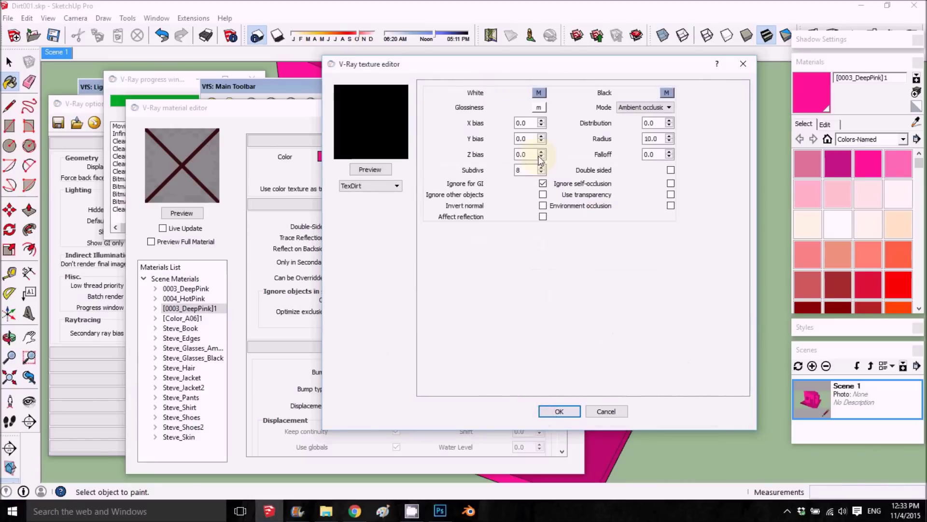
Step: Select the TexDirt Radius value 10.0 and render the scene to preview the dirt
click(662, 140)
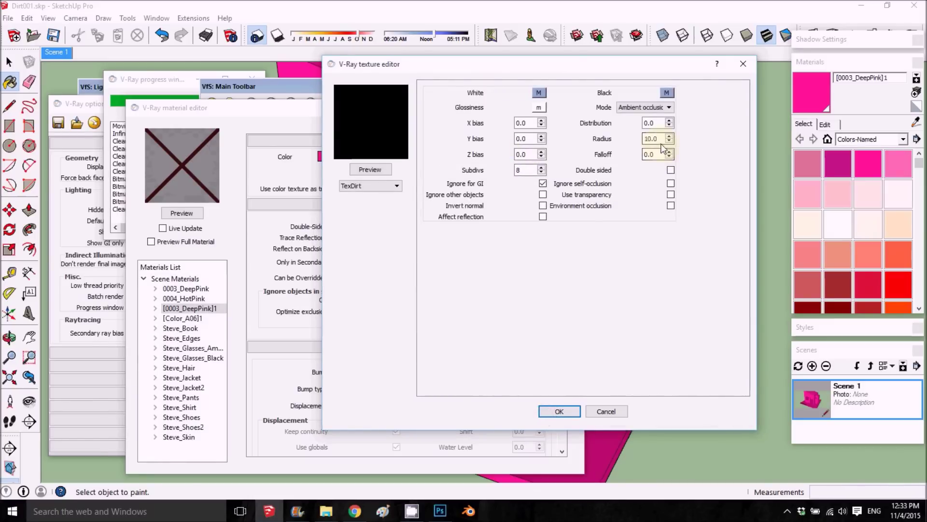
drag(662, 139, 629, 143)
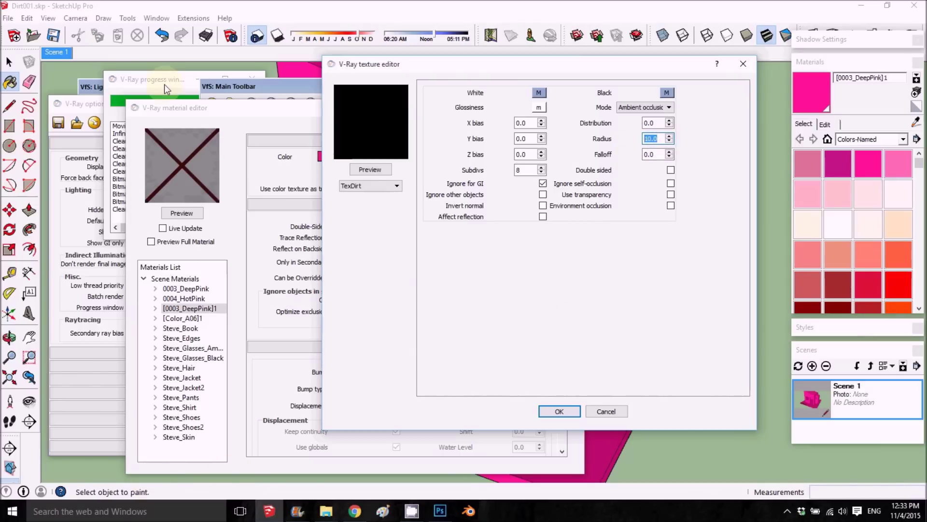
click(231, 90)
click(211, 101)
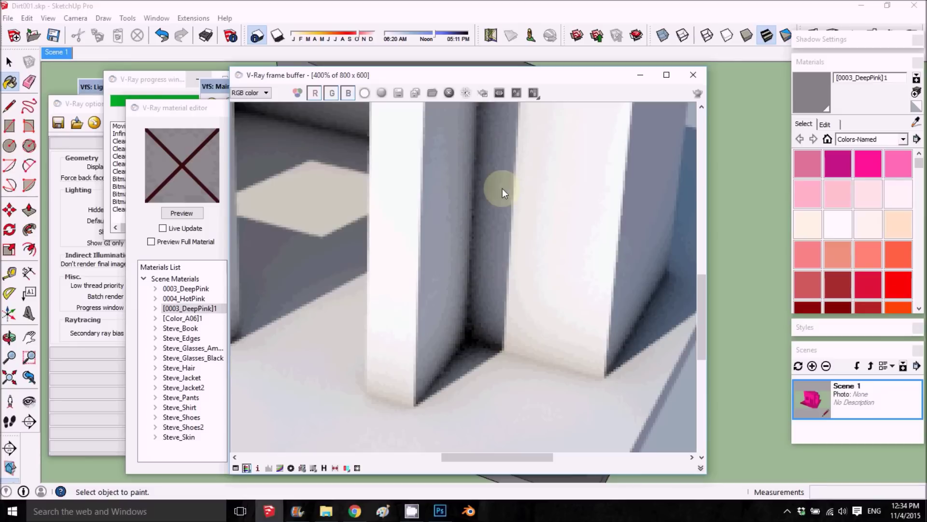
click(210, 109)
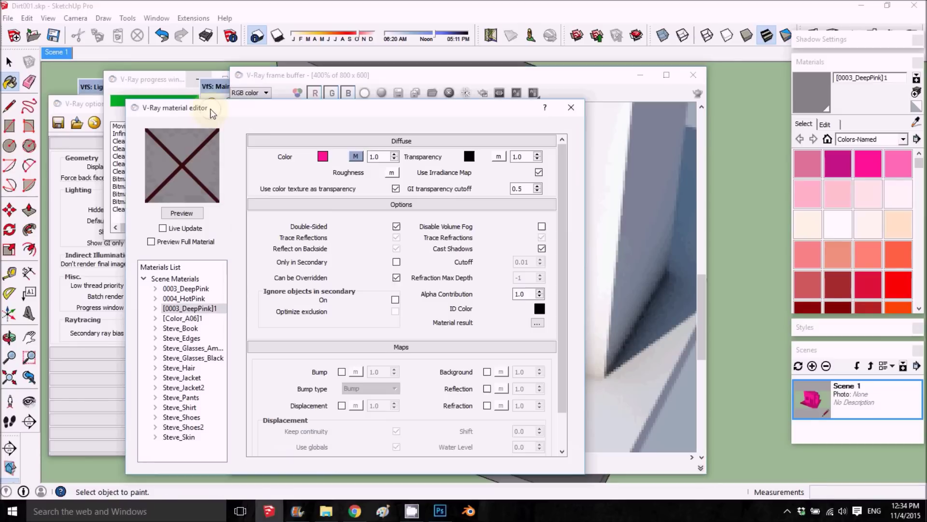
Step: Change the diffuse TexDirt Radius to 15.0, raise its Subdivs, and apply
click(360, 158)
drag(679, 23, 433, 69)
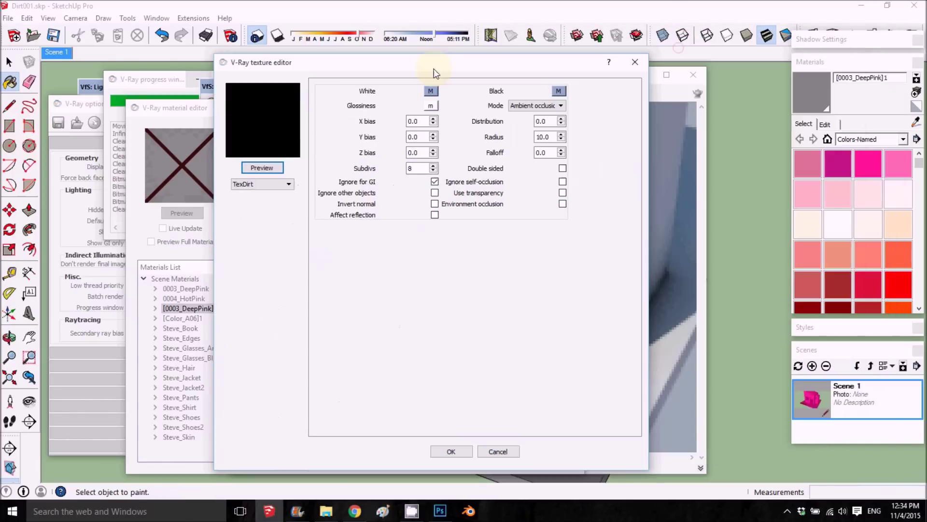
click(543, 137)
drag(541, 138, 521, 139)
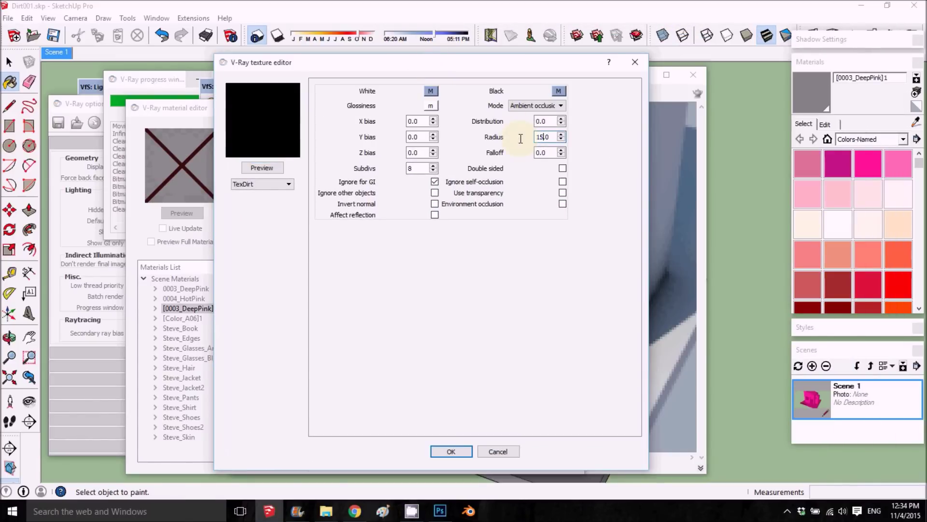
click(411, 169)
drag(413, 172, 403, 176)
click(452, 453)
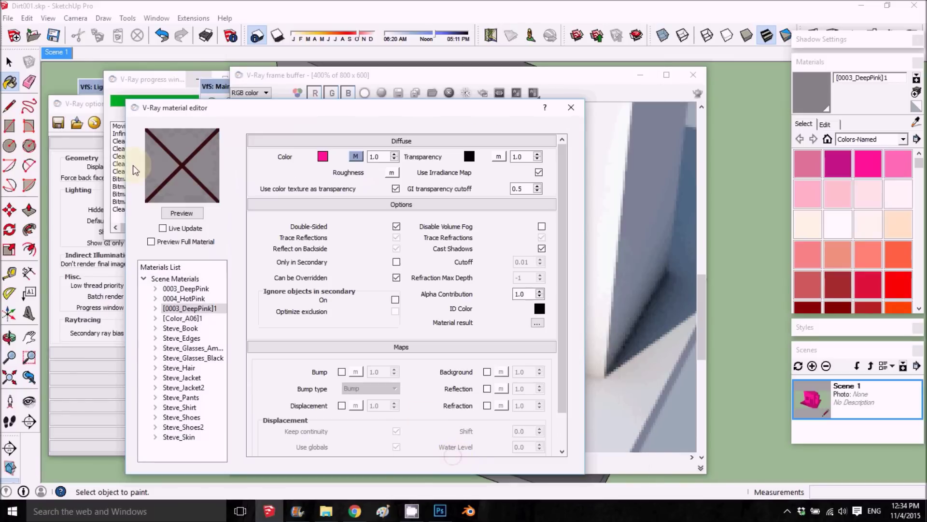
Step: Maximize the frame buffer to inspect the render, then minimize it
click(610, 74)
click(666, 74)
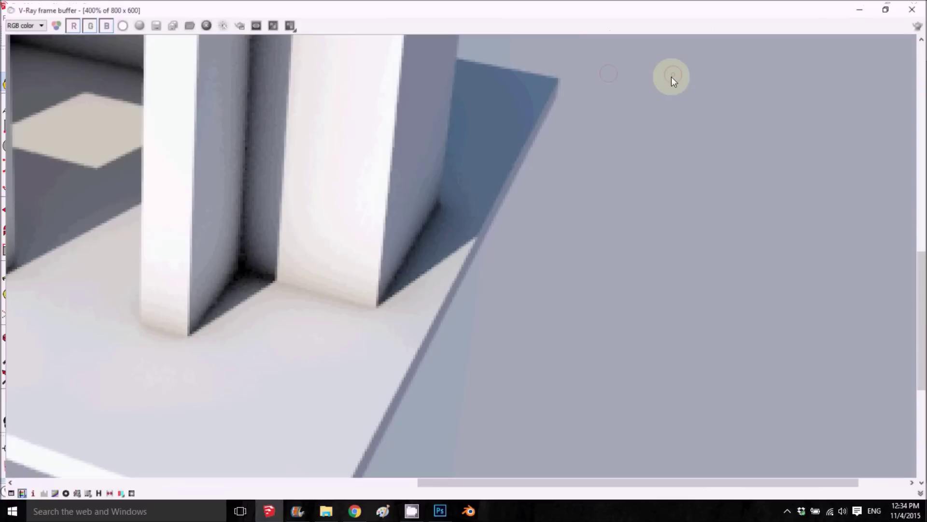
scroll(406, 179, down, 2)
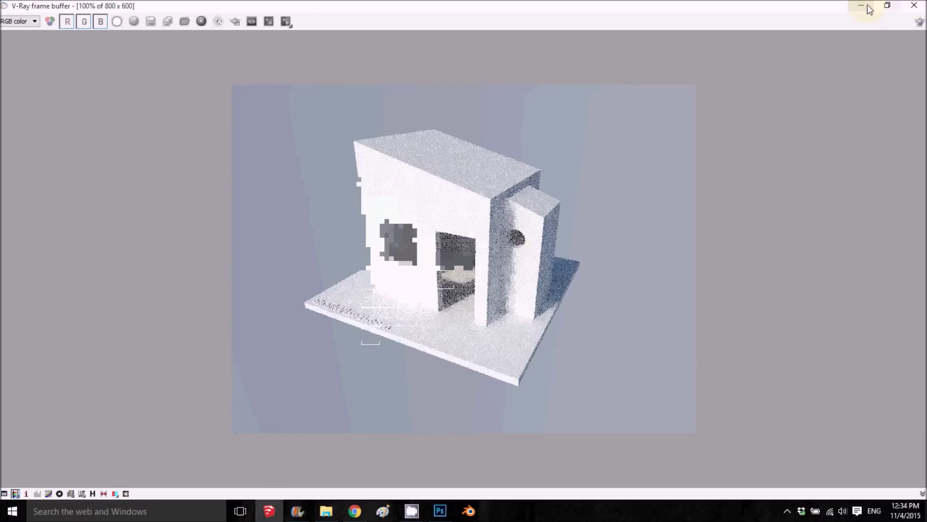
click(861, 5)
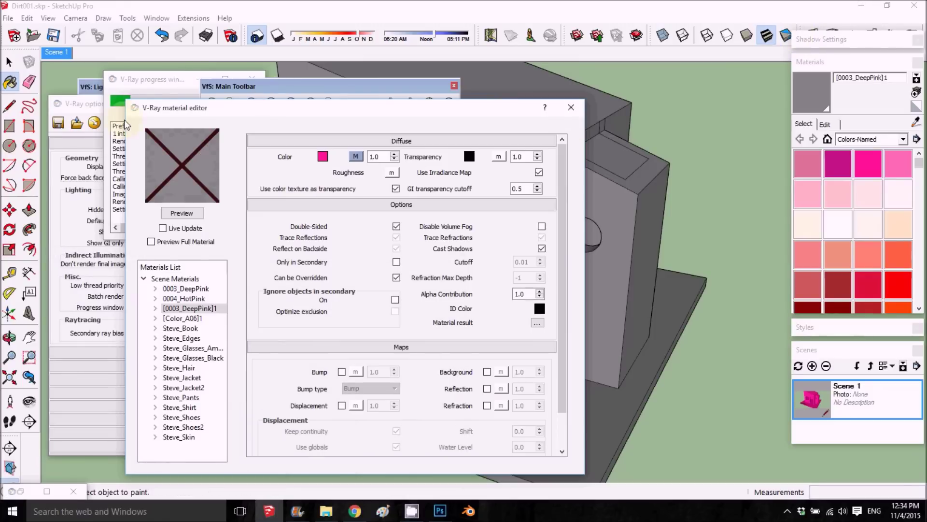
Step: Turn off Override materials, inspect the green-dirt render, and close the frame buffer
click(89, 105)
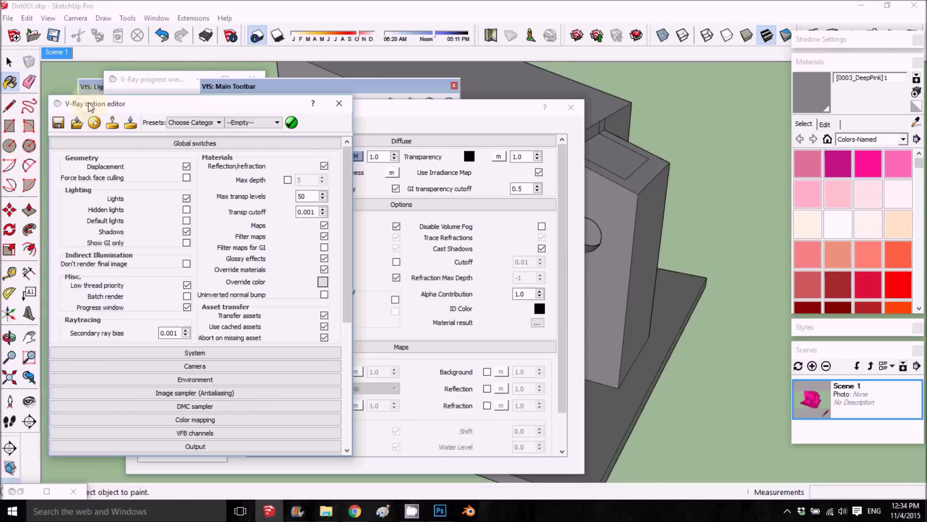
click(324, 269)
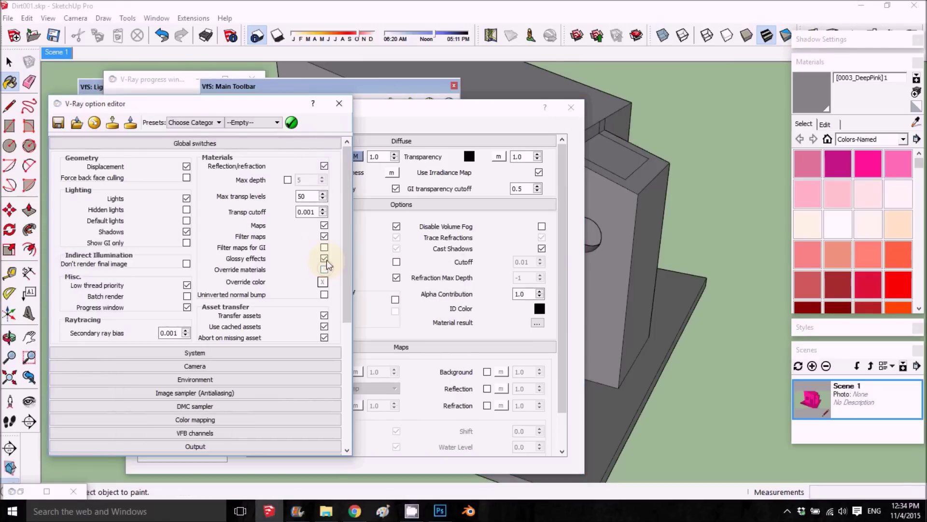
click(46, 491)
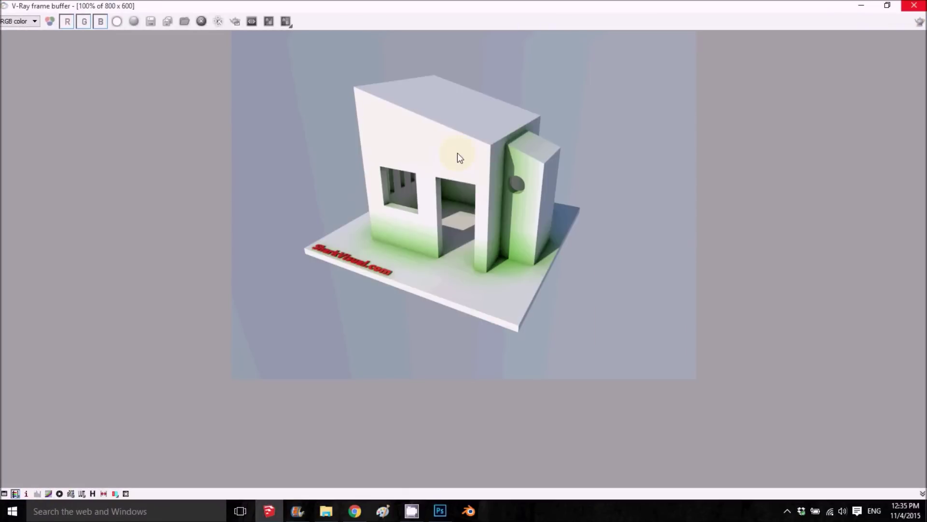
scroll(457, 153, up, 1)
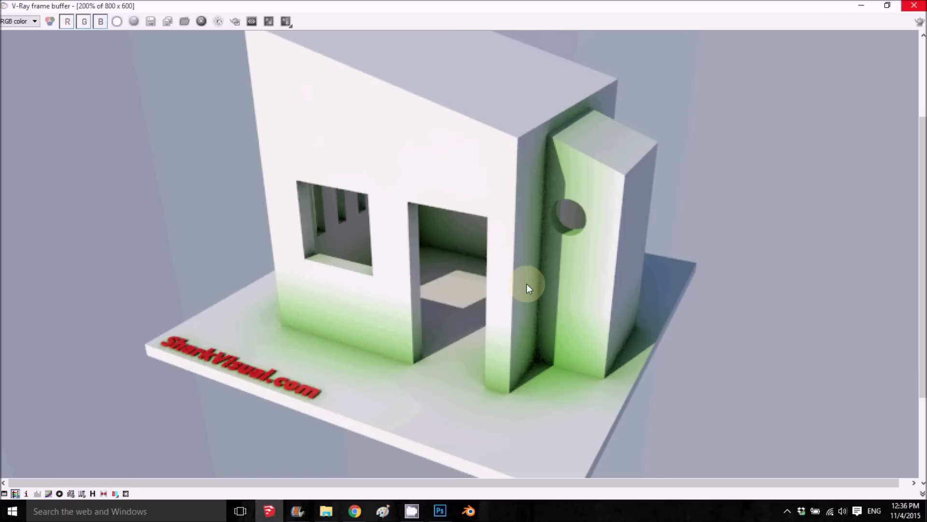
click(912, 7)
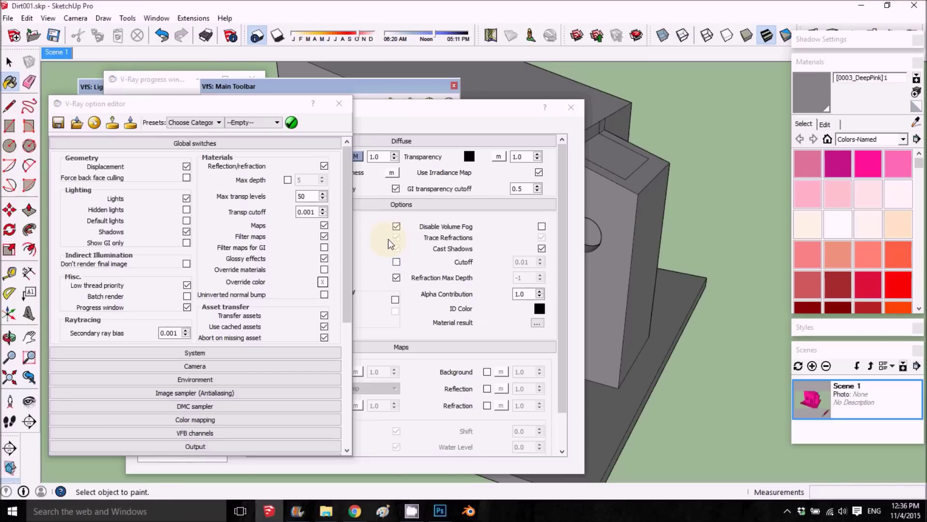
Step: Reopen the diffuse TexDirt map and make its White input a TexBitmap
drag(251, 109, 623, 107)
click(353, 158)
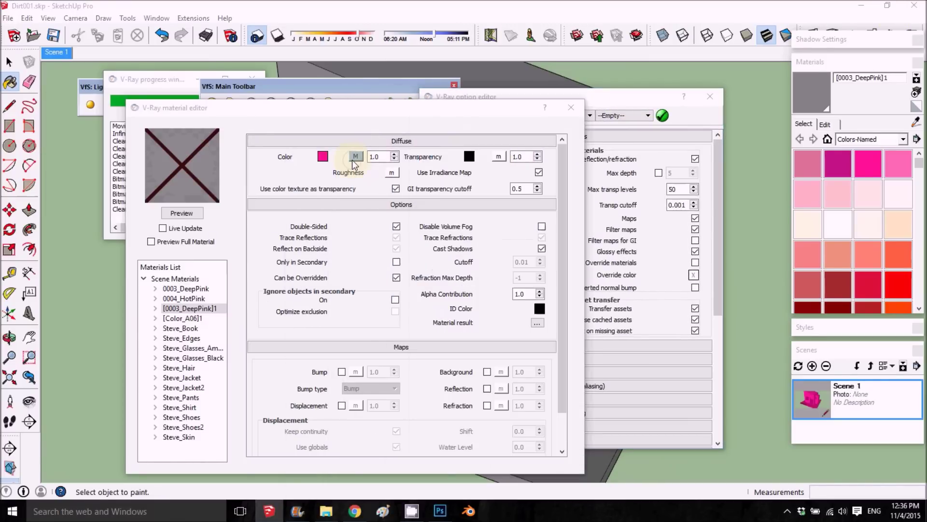
click(430, 92)
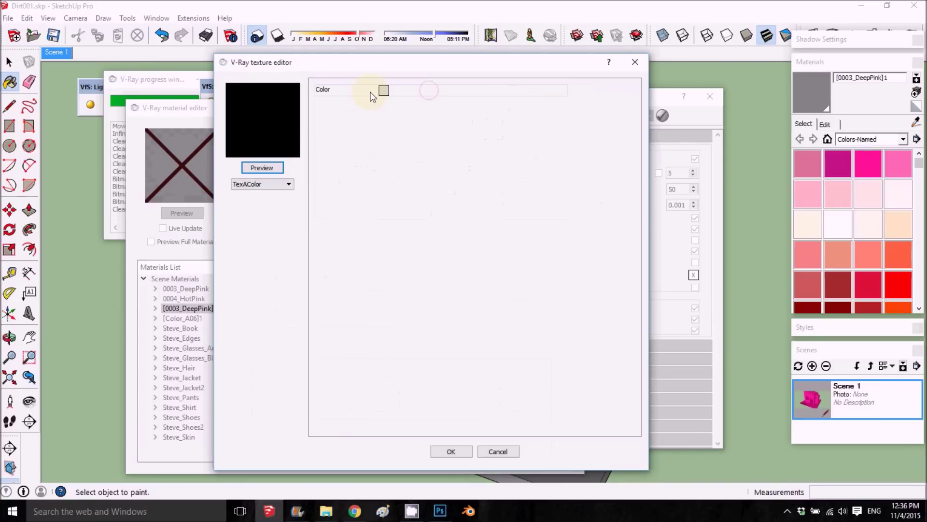
click(265, 184)
click(272, 224)
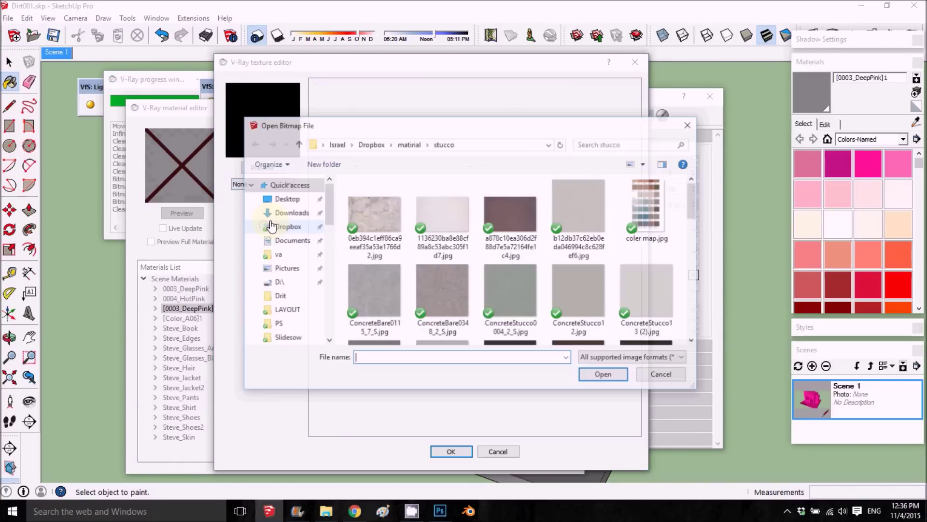
Step: Load ConcreteBare0174_5_S (1).jpg from the CANARIT folder and preview the TexDirt
click(412, 143)
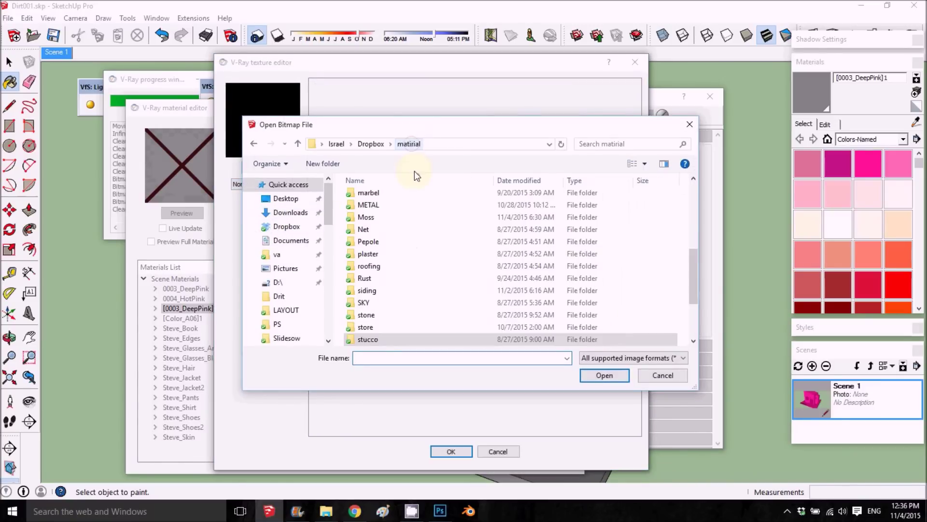
scroll(389, 215, up, 1)
scroll(390, 218, up, 5)
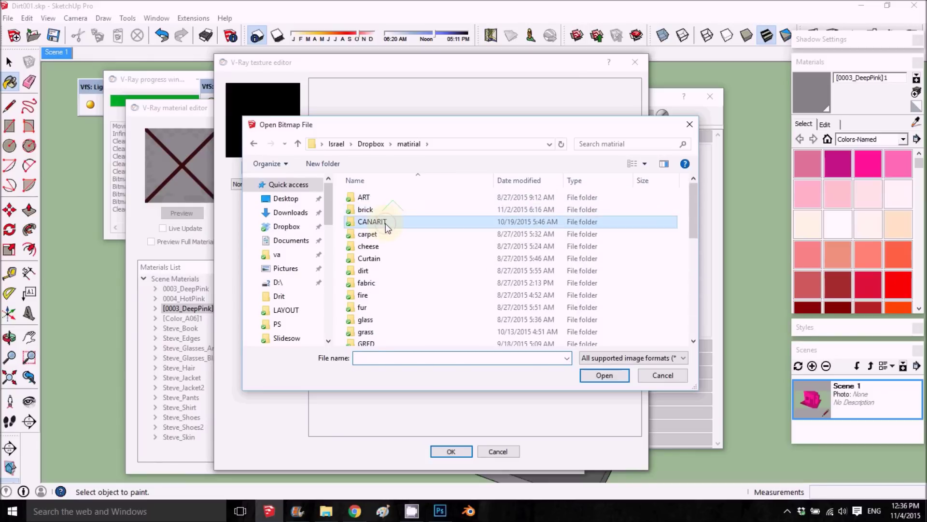
double_click(386, 222)
click(651, 212)
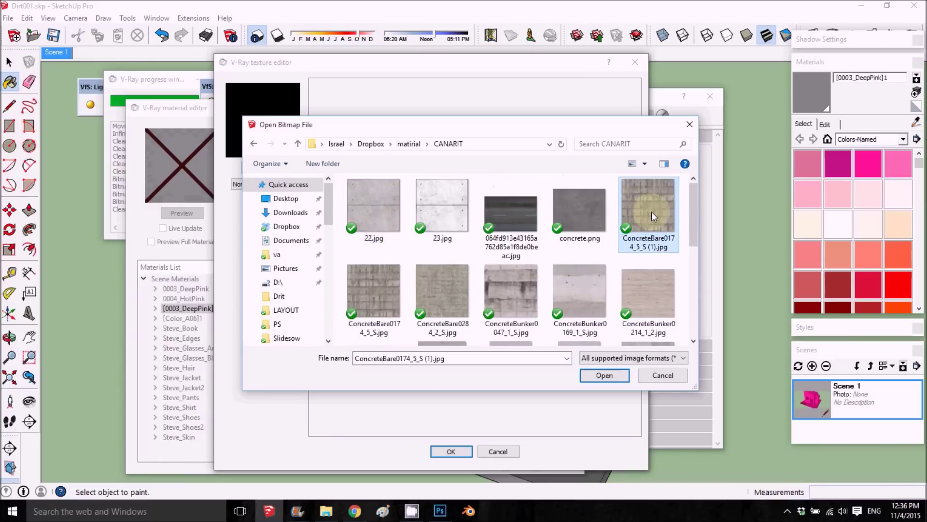
click(596, 376)
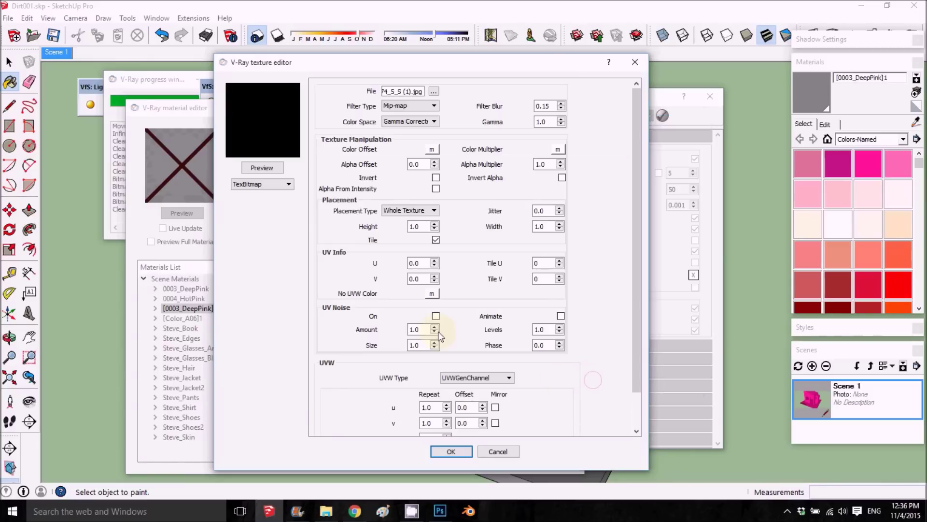
click(450, 453)
click(261, 168)
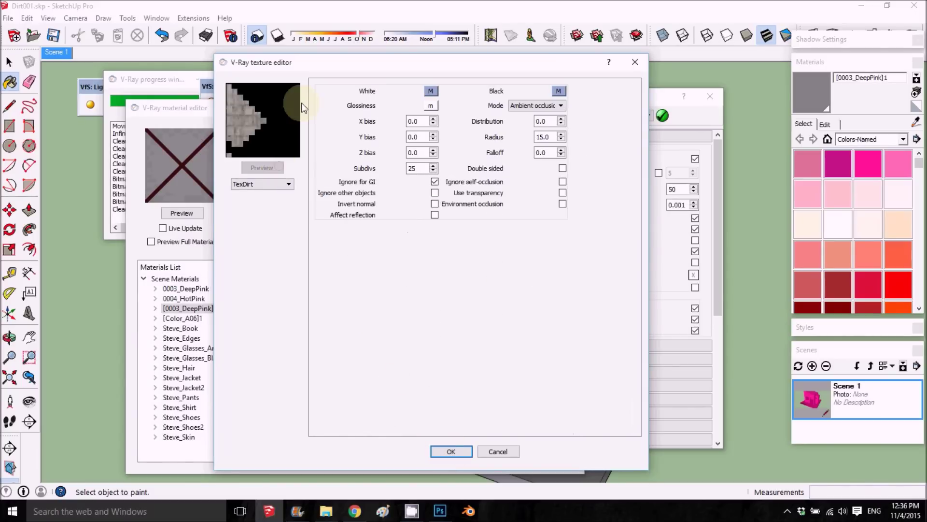
click(557, 90)
Step: Load Moss0002_1_S.jpg from the Moss folder as the Black input's bitmap and preview it
click(285, 183)
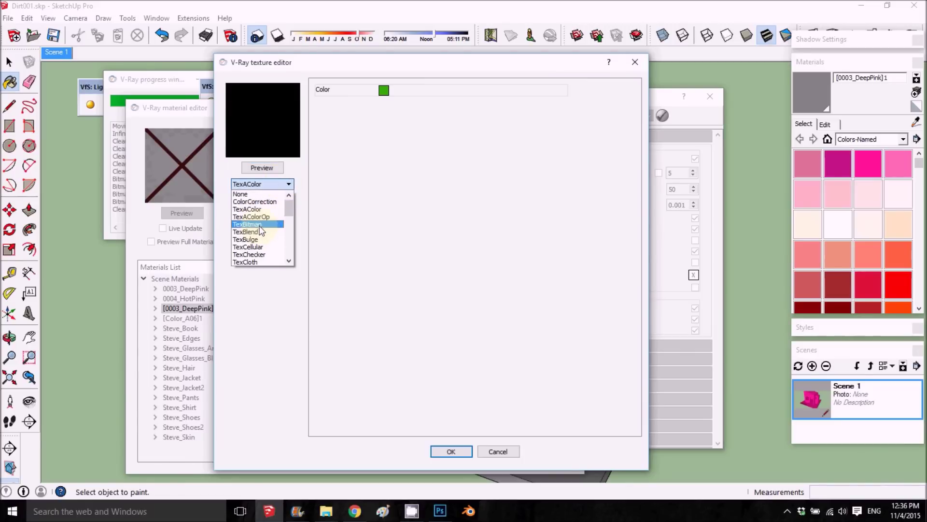
click(259, 225)
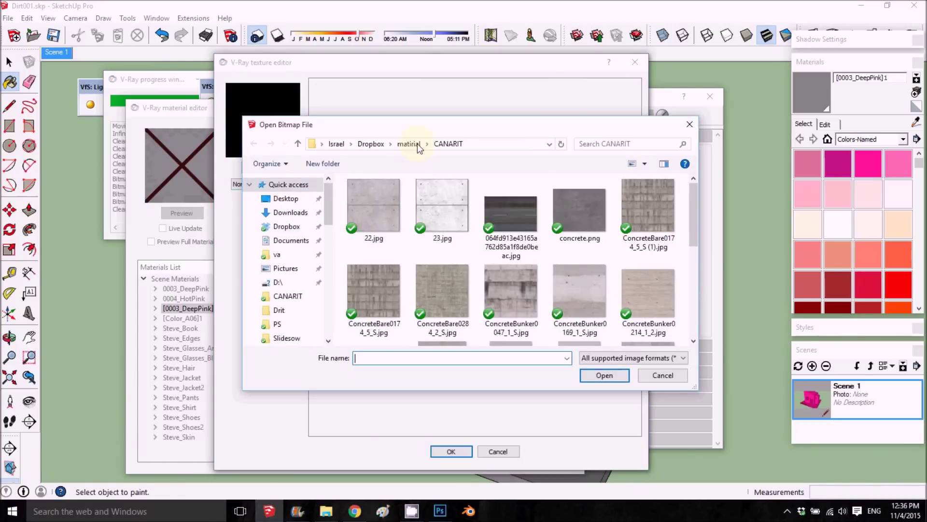
click(411, 143)
scroll(399, 218, down, 4)
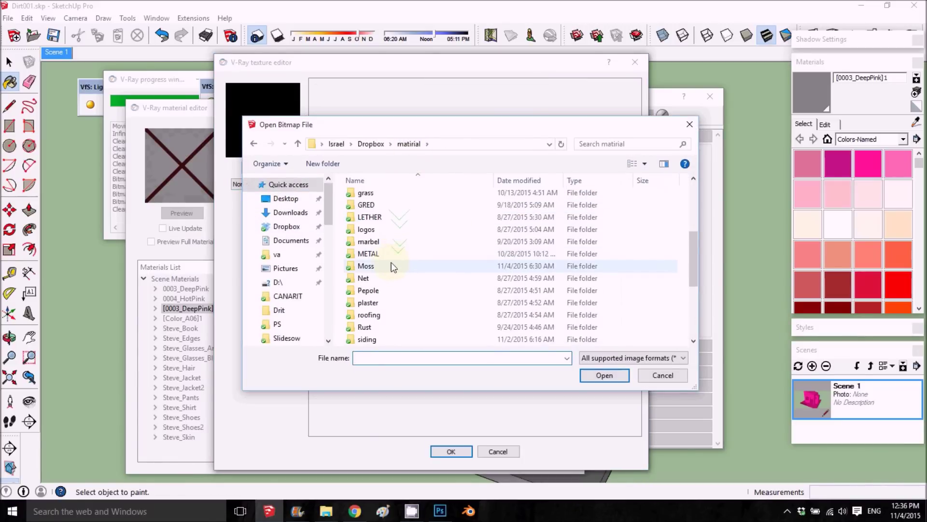
double_click(383, 267)
click(447, 211)
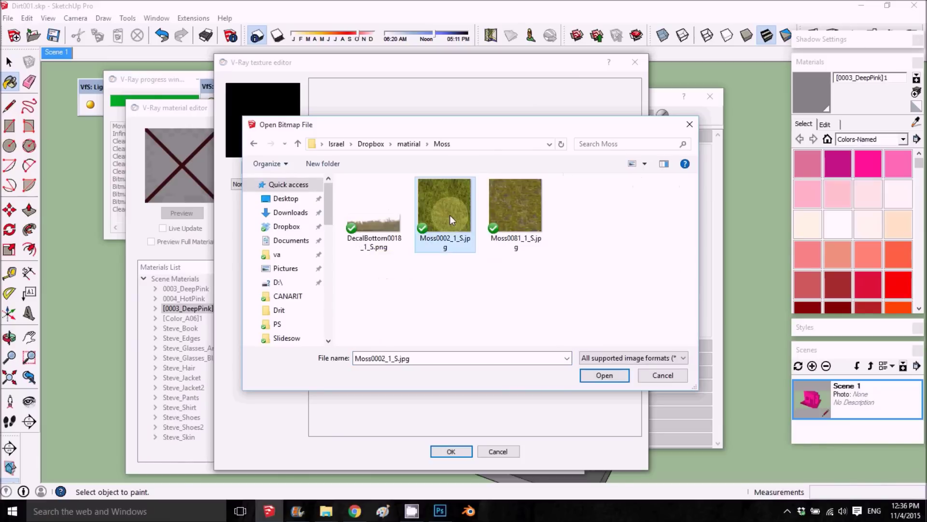
click(606, 376)
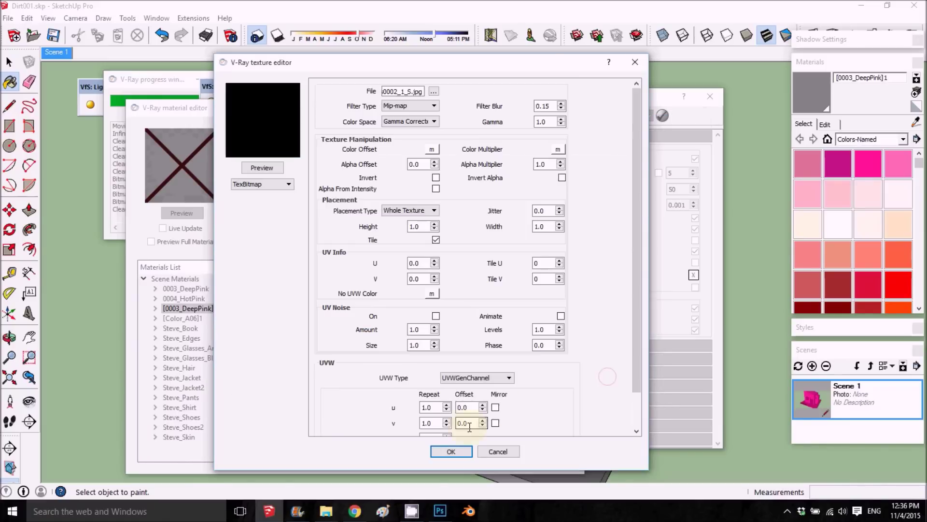
click(468, 451)
click(268, 165)
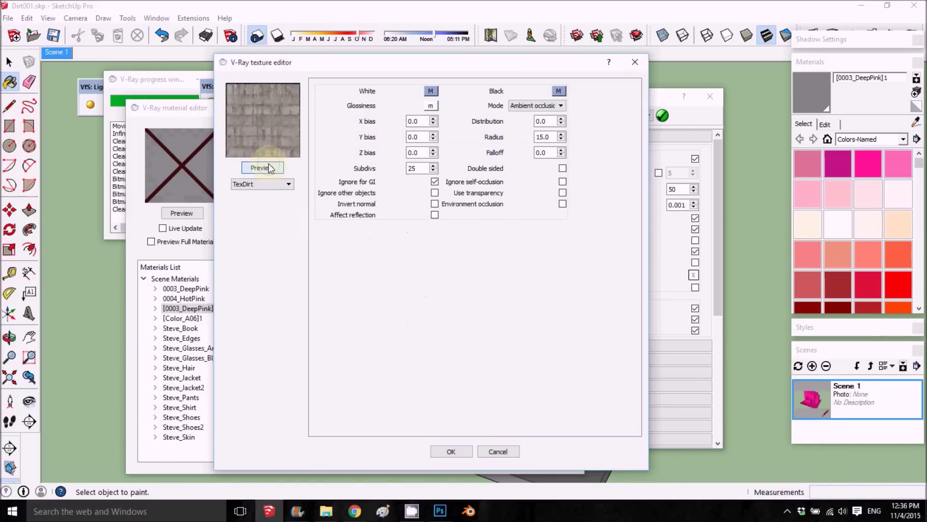
Step: Set the TexDirt Radius to 2 and apply the dirt texture
click(547, 153)
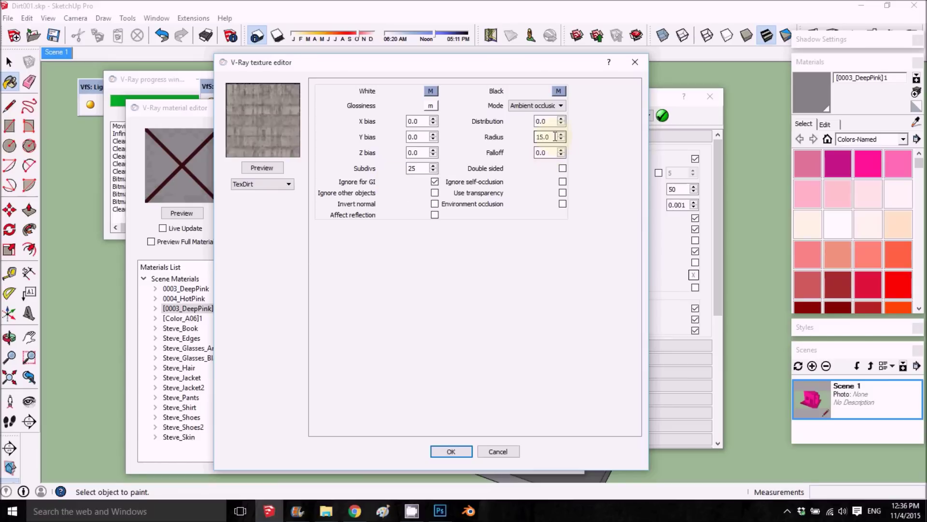
drag(555, 137, 511, 132)
drag(422, 172, 366, 178)
drag(551, 137, 533, 138)
text(25)
click(451, 450)
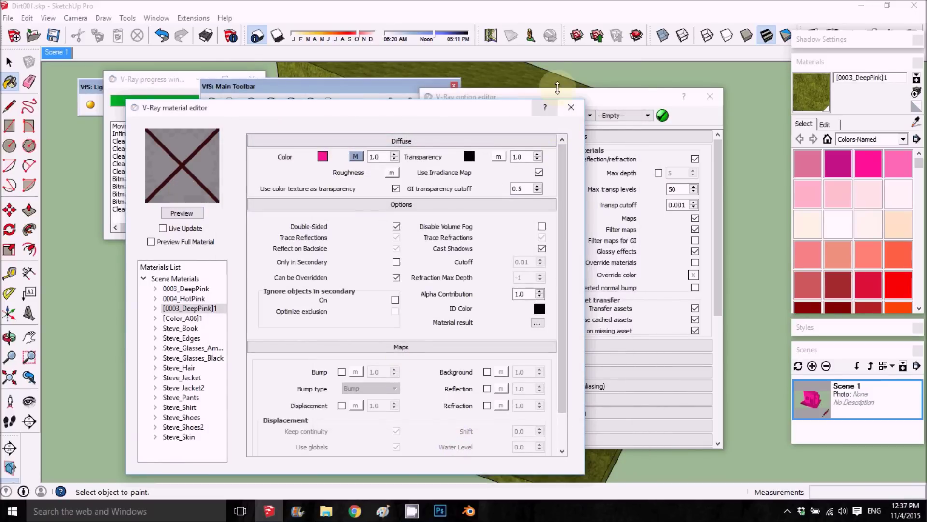
Step: Set the moss texture width to 35 so it tiles at 2' 11" by 2' 11"
drag(642, 102, 569, 275)
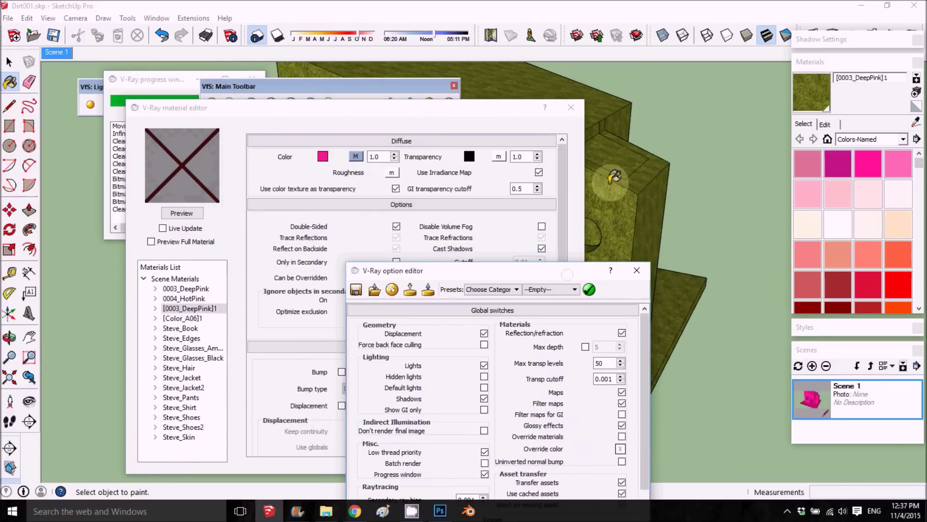
click(825, 124)
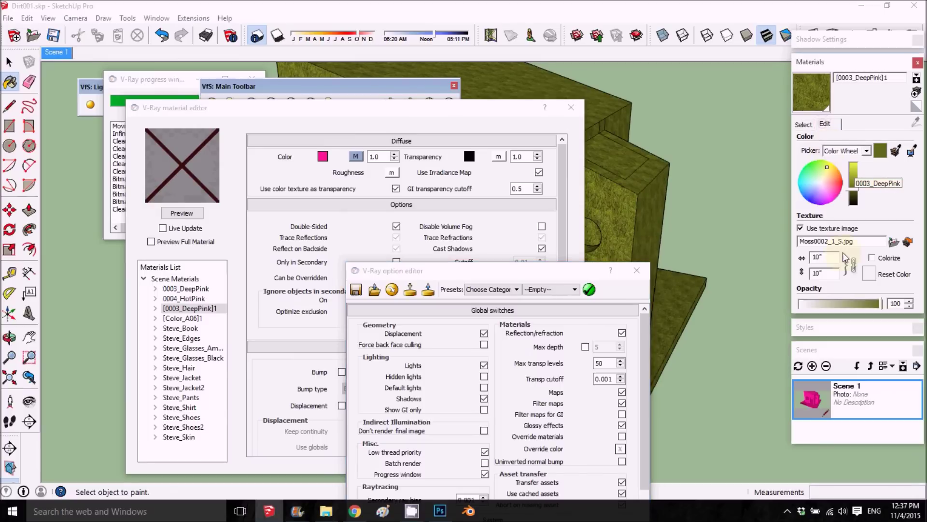
double_click(830, 260)
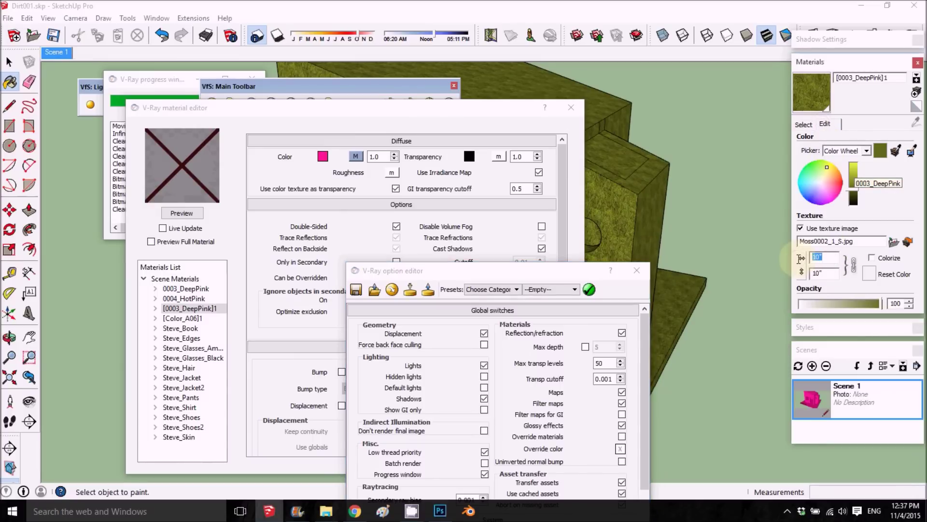
text(35)
key(Return)
drag(386, 270, 465, 74)
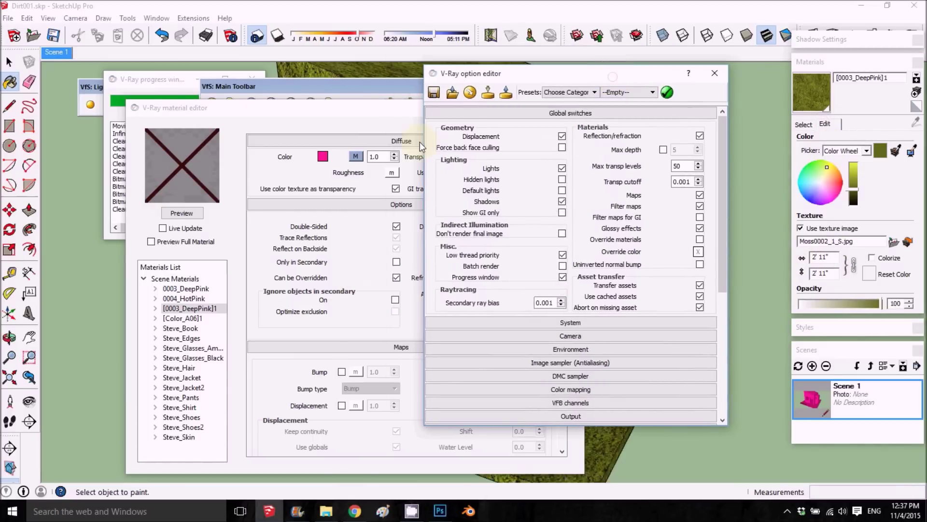
click(362, 109)
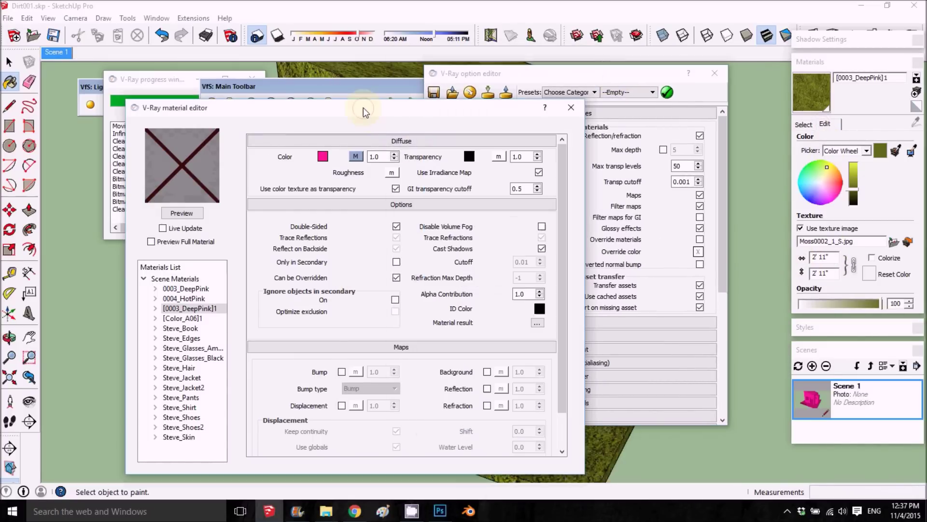
Step: Add a Reflection layer with 0.55 highlight and reflect glossiness, grey 190 filter, 25 subdivs
right_click(206, 312)
mouse_move(333, 315)
click(382, 330)
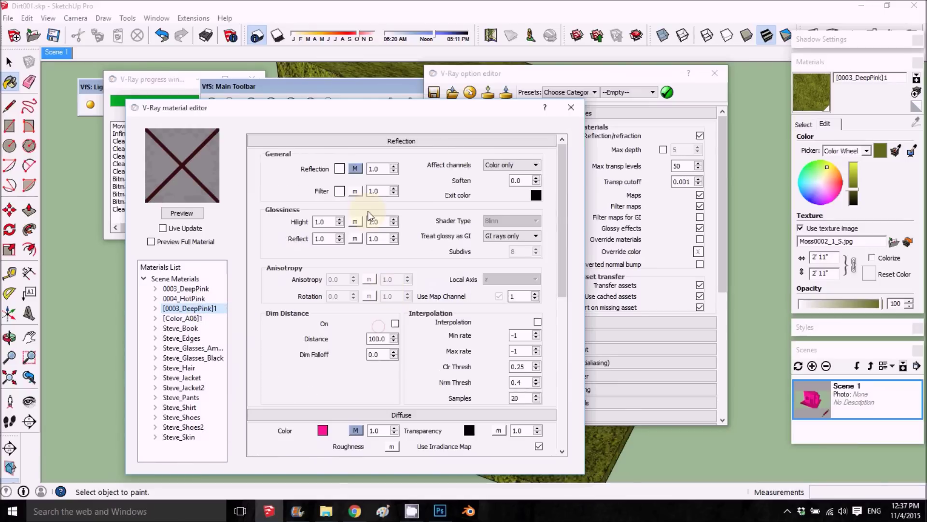
drag(335, 222, 279, 222)
text(.55)
drag(336, 238, 301, 243)
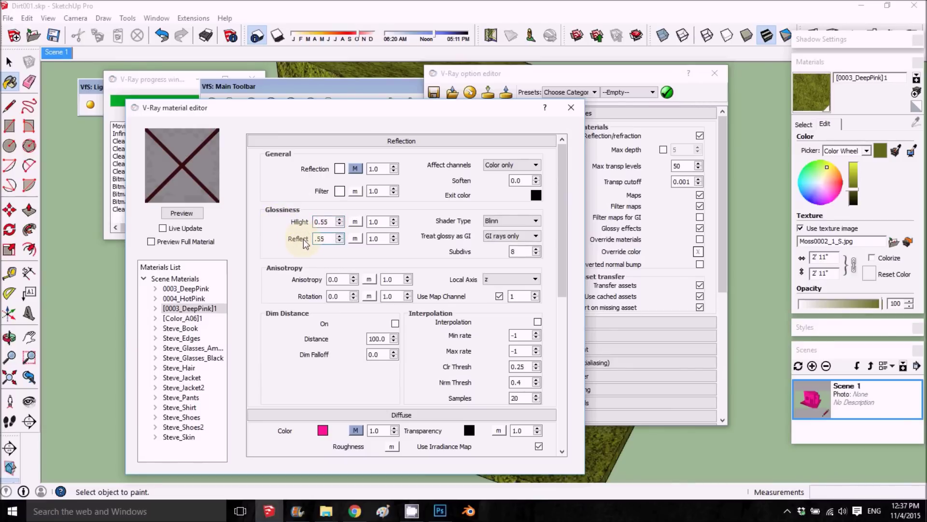
click(339, 191)
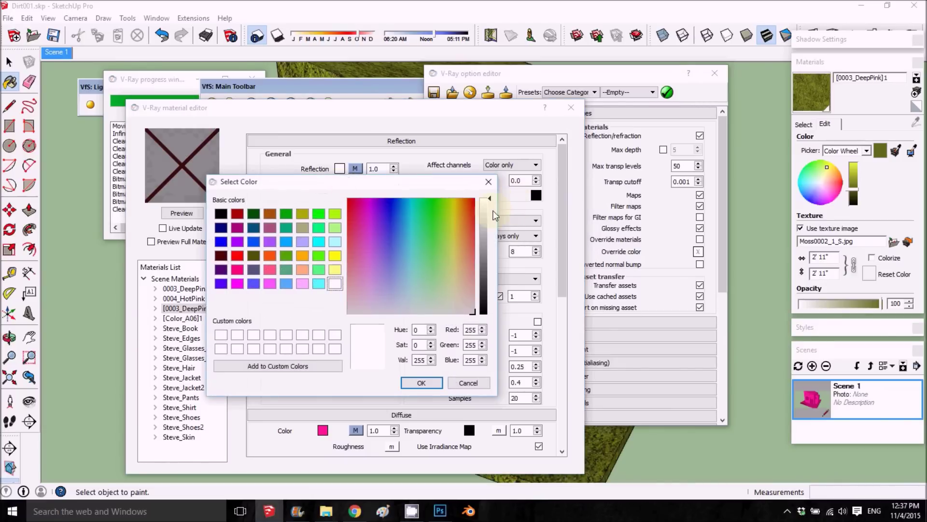
drag(485, 209, 486, 233)
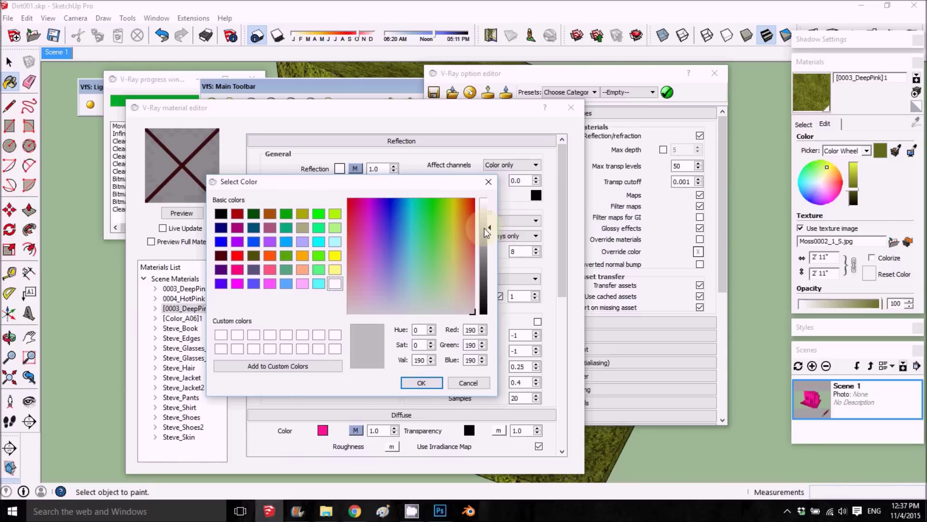
click(421, 382)
double_click(507, 252)
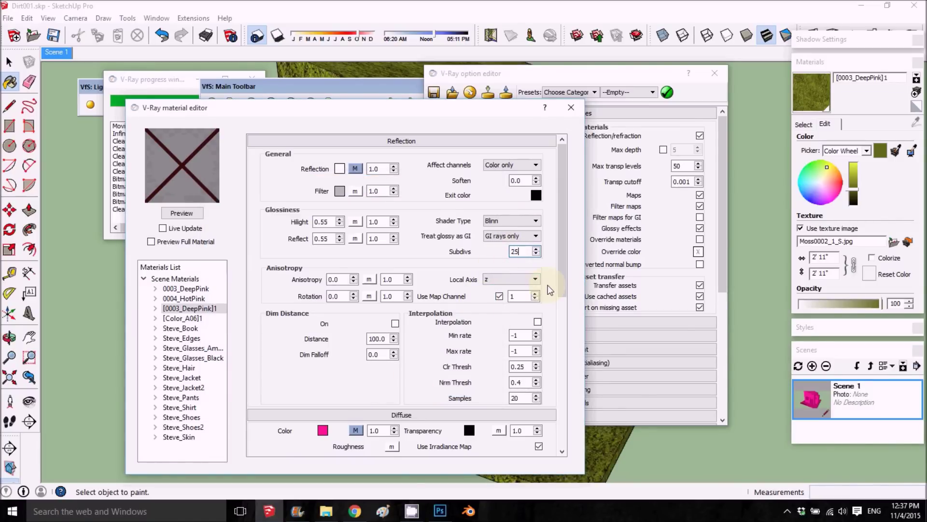
Step: Add a bitmap-type bump map to the V-Ray material
click(304, 141)
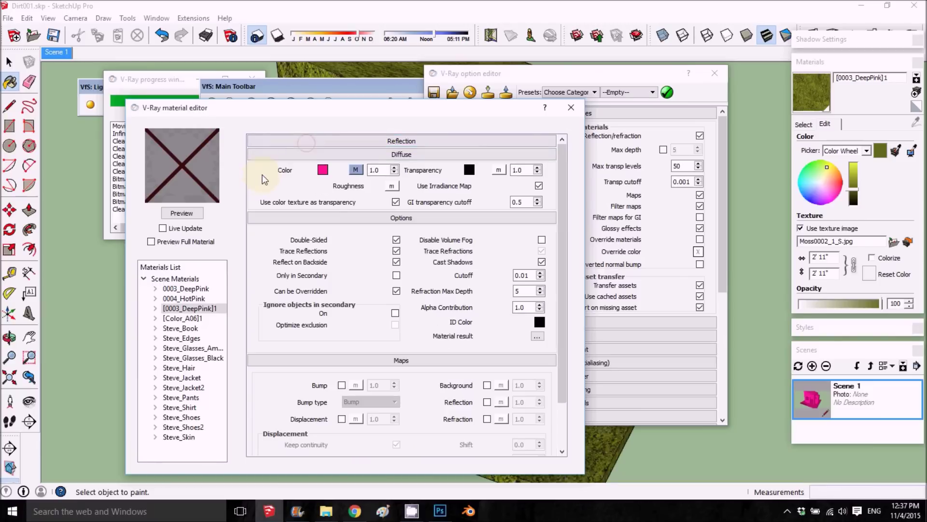
right_click(193, 308)
click(312, 277)
click(356, 385)
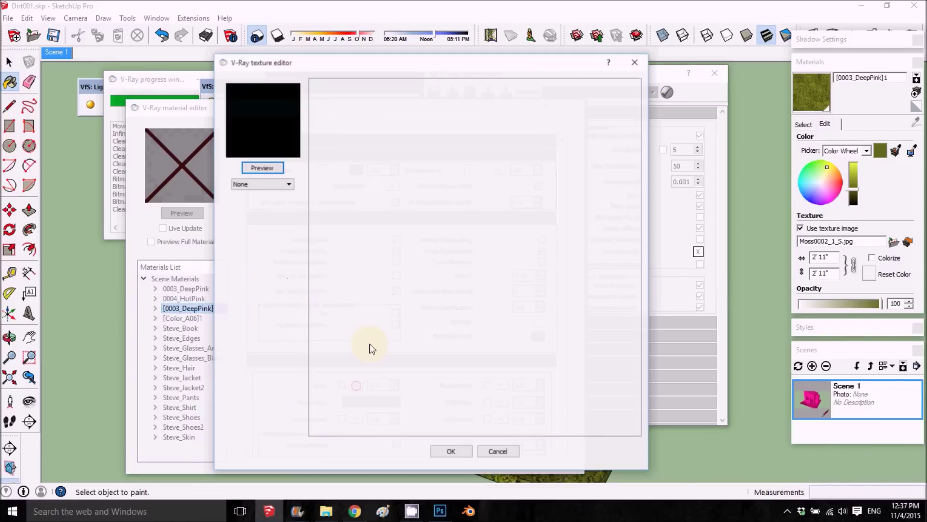
click(265, 183)
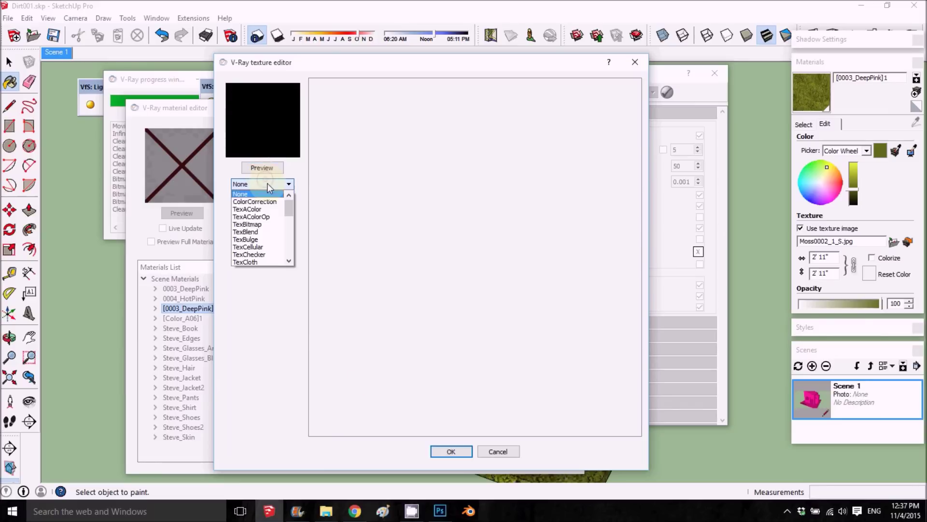
click(264, 225)
Step: Load ConcreteBare0174_5_S (1).jpg from the CANARIT folder as the bump texture, strength 0.35
click(408, 144)
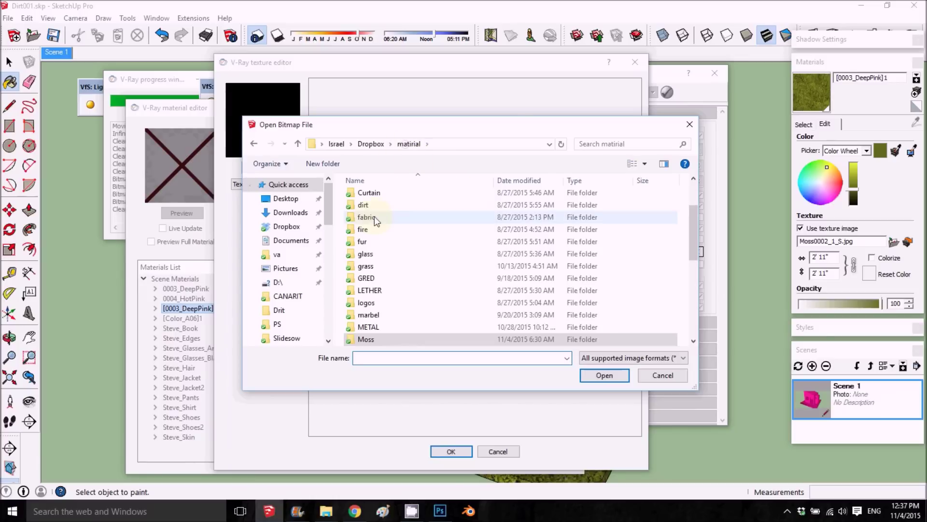
scroll(376, 221, up, 2)
click(385, 227)
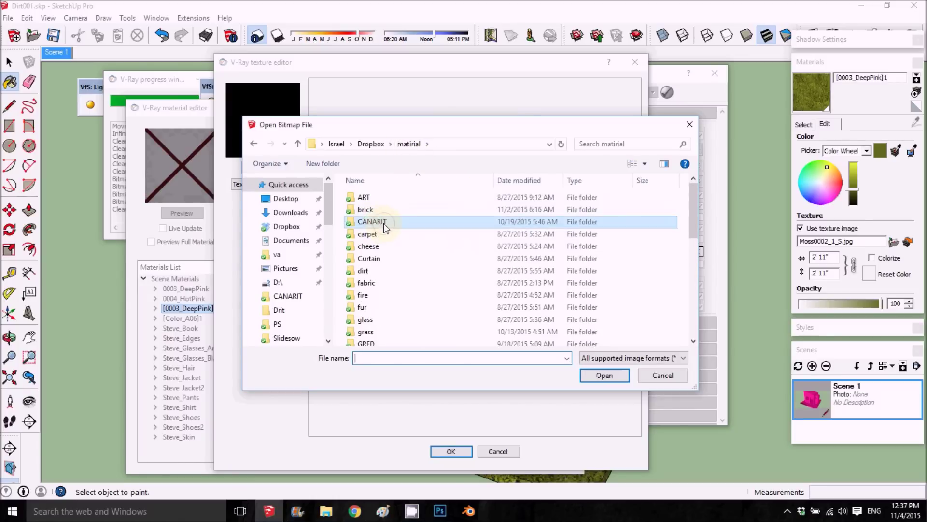
double_click(385, 227)
click(649, 213)
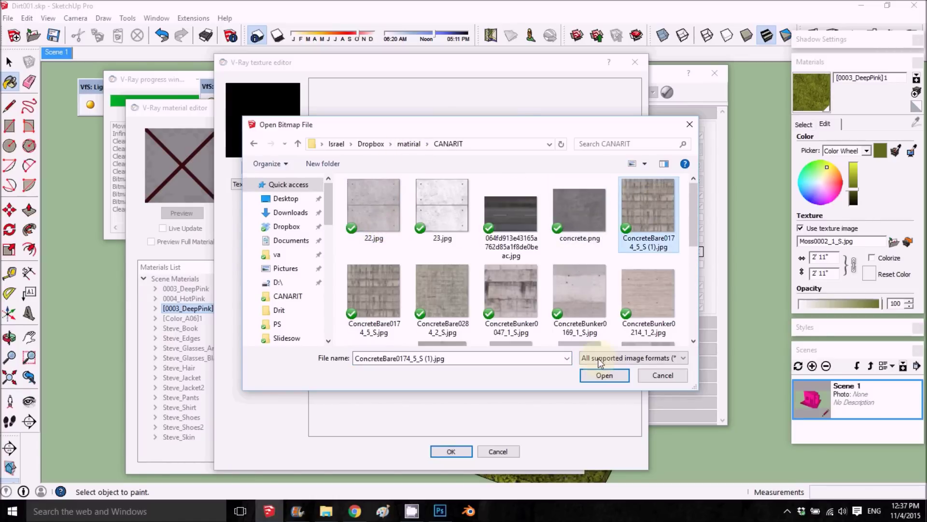
click(604, 375)
click(452, 451)
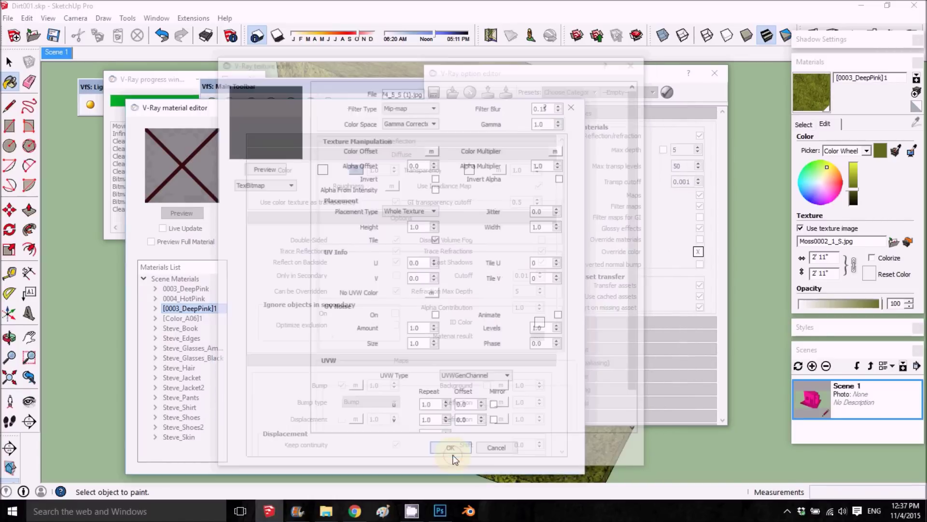
double_click(379, 385)
text(.)
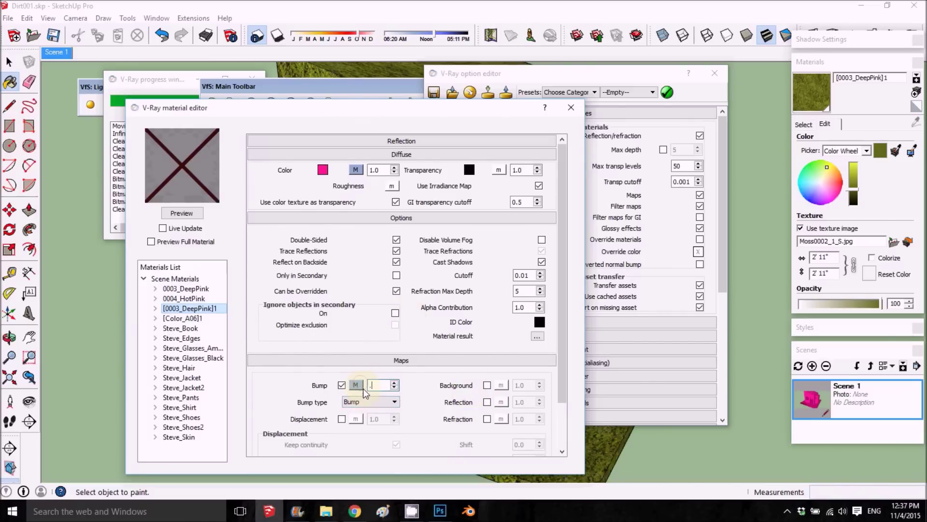
text(35)
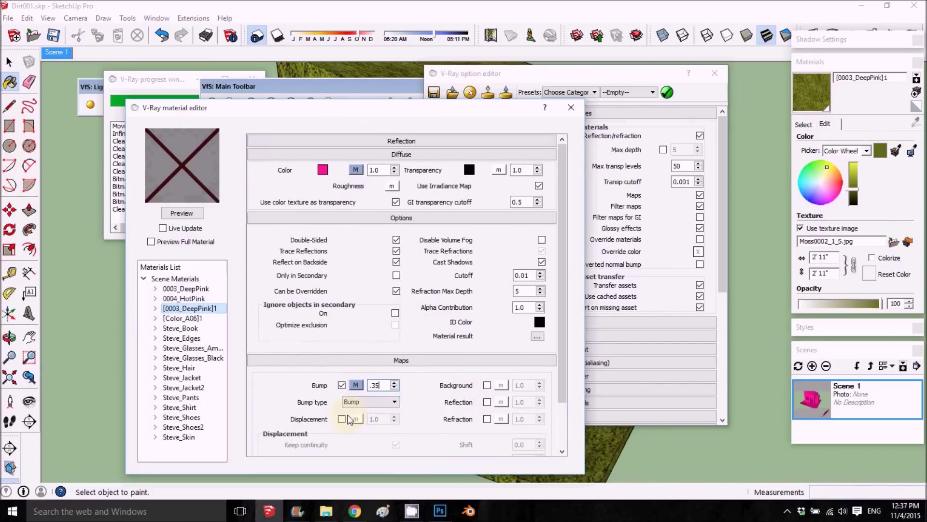
Step: Enable Displacement using the ConcreteBare0174_5_S (1).jpg bitmap at 0.35 strength
click(341, 419)
click(355, 419)
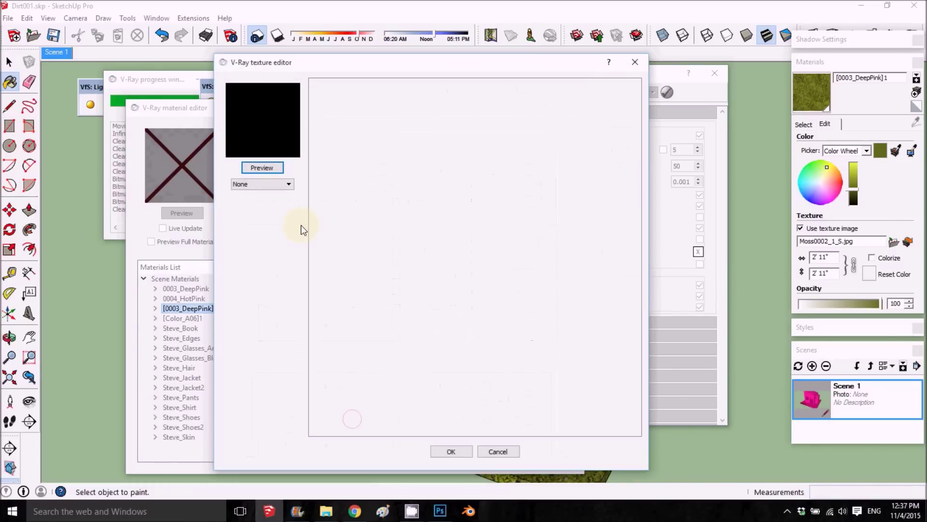
click(261, 184)
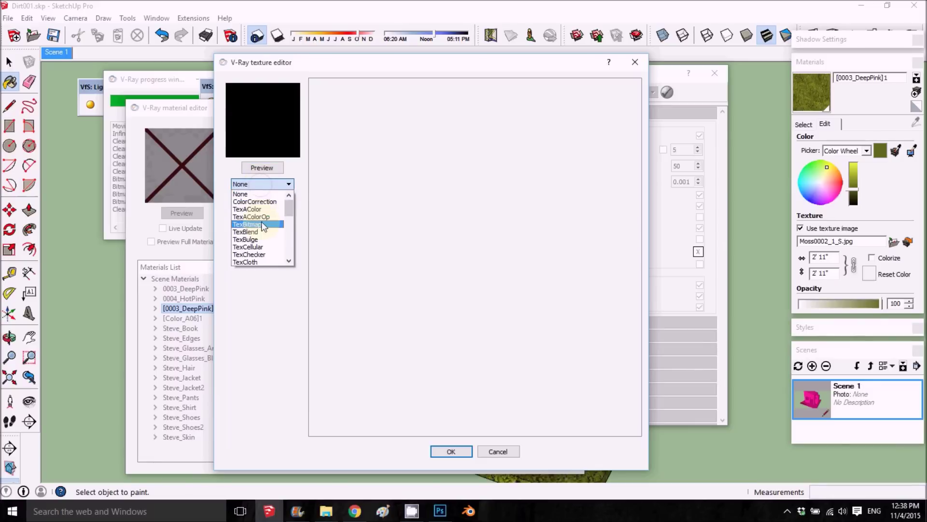
click(247, 224)
click(648, 213)
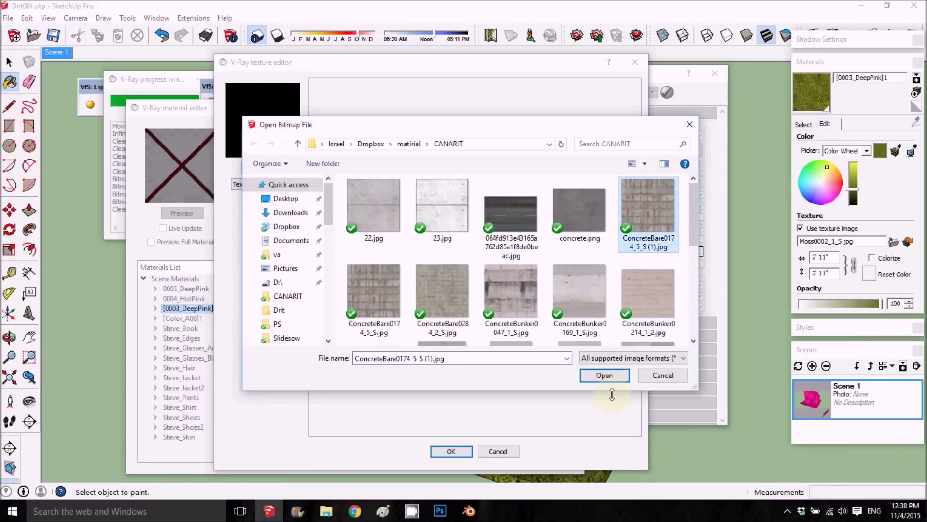
click(610, 375)
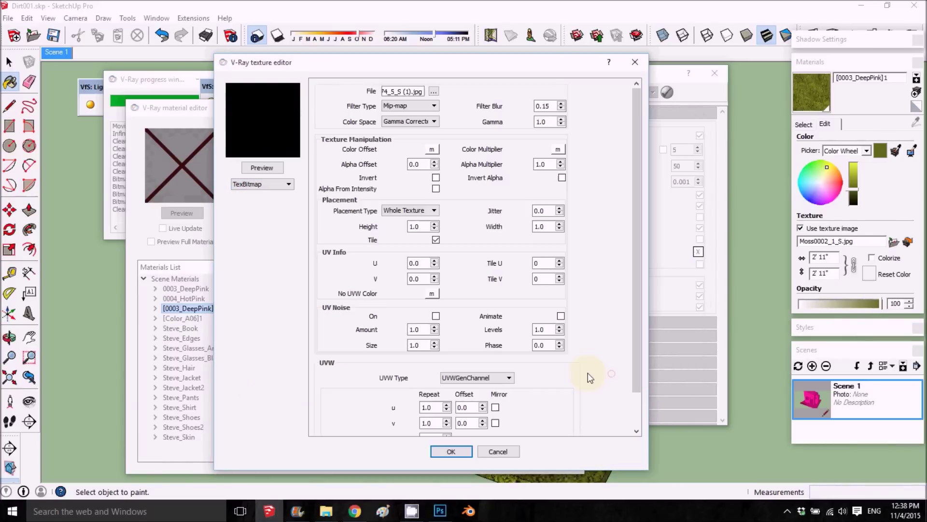
click(451, 451)
double_click(384, 418)
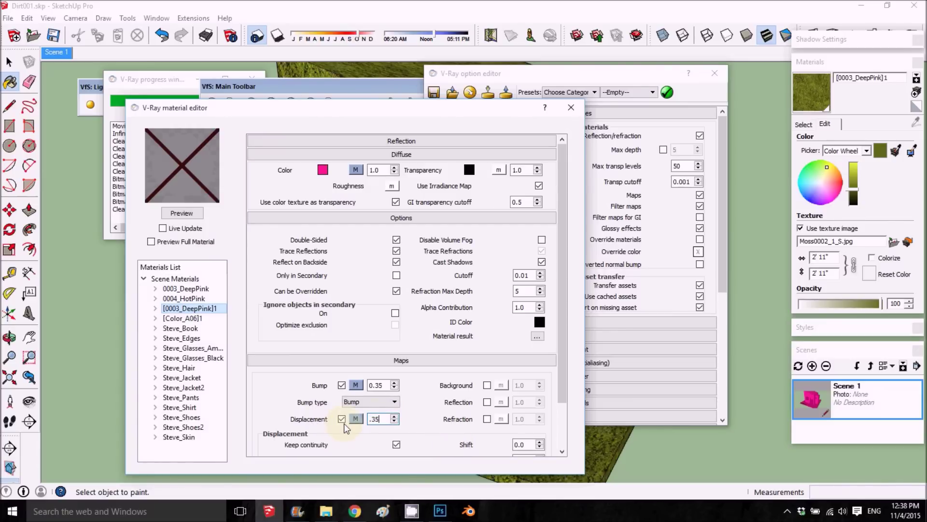
text(.35)
click(342, 419)
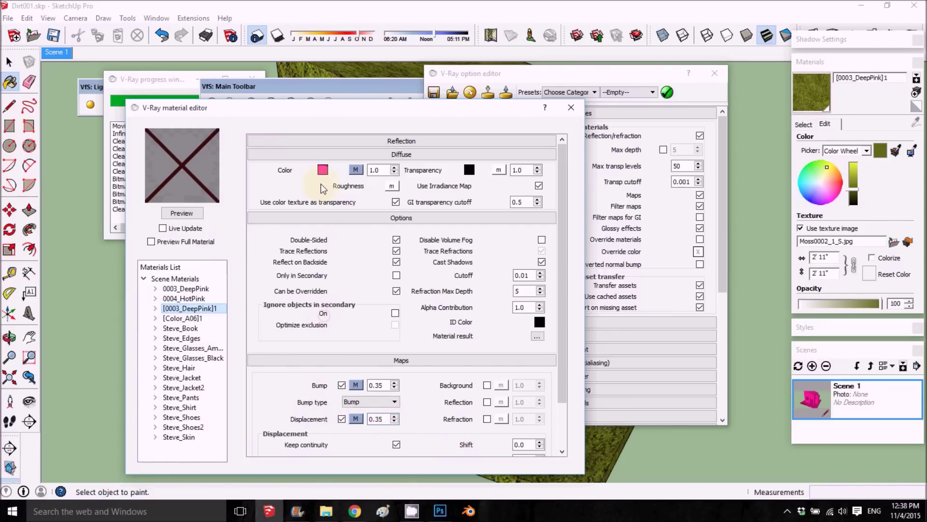
click(356, 170)
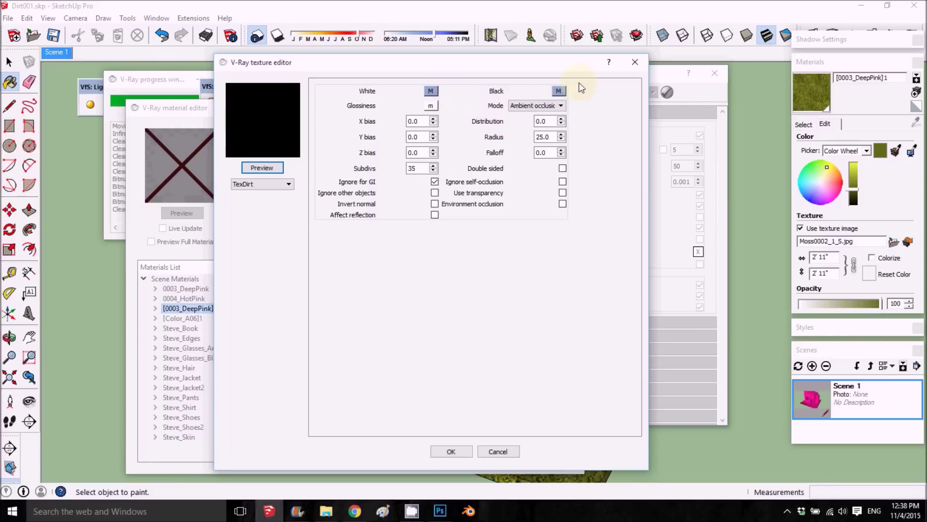
Step: Close the TexDirt settings and launch a V-Ray RT render from the VfS toolbar
click(635, 62)
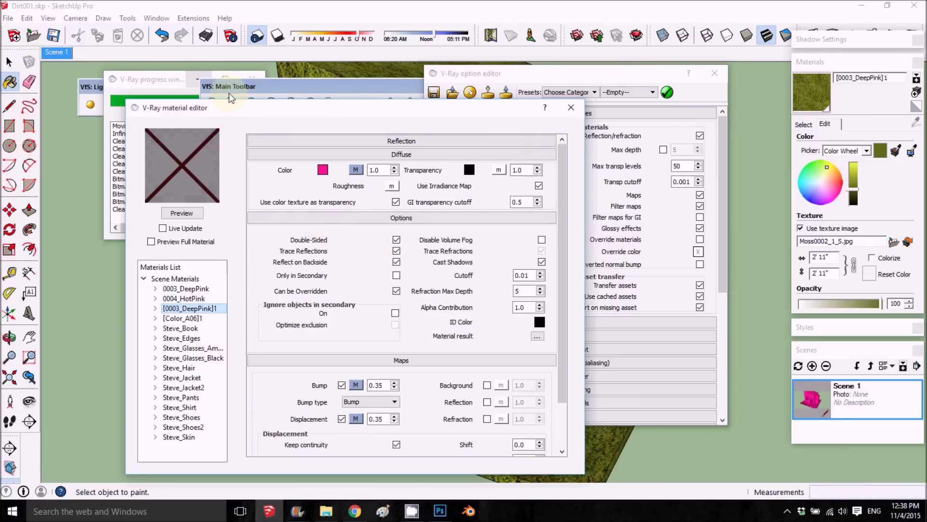
click(246, 86)
click(274, 110)
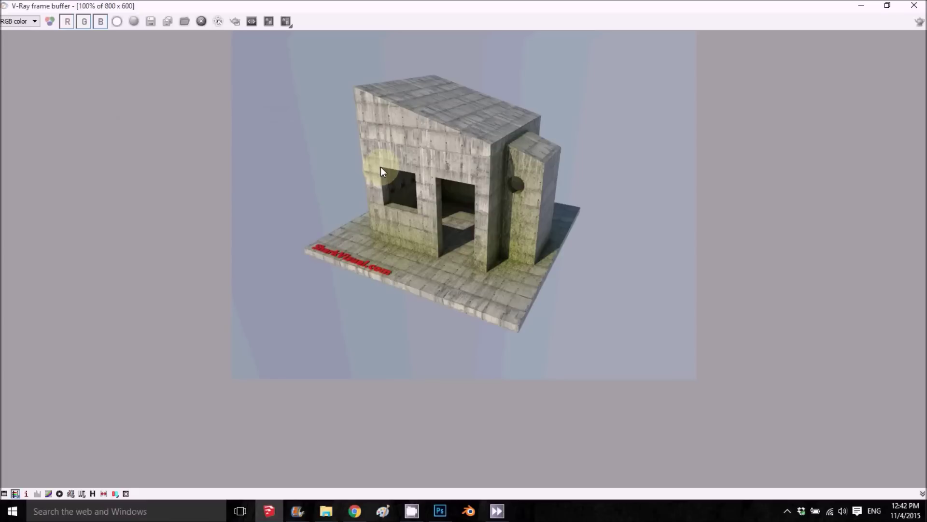
Step: Zoom the frame buffer to inspect the mossy concrete render, then minimize it
scroll(458, 198, up, 2)
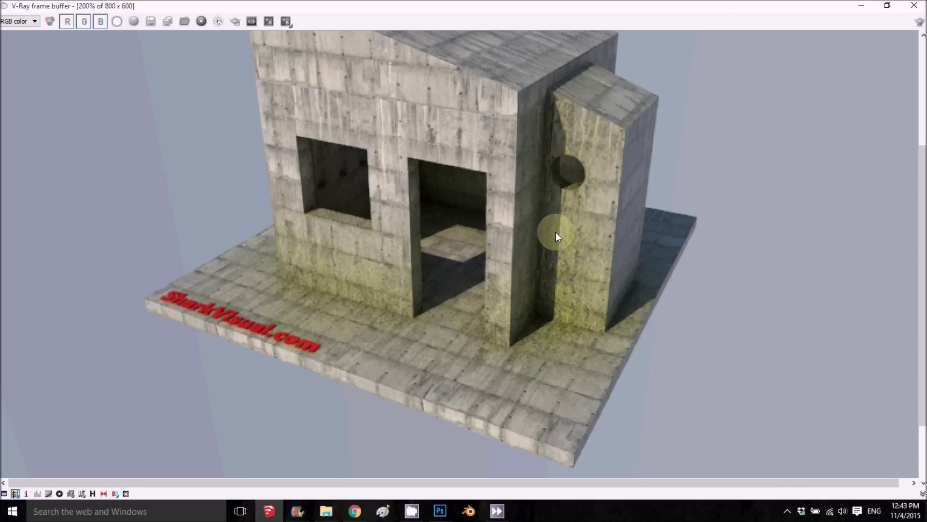
click(864, 5)
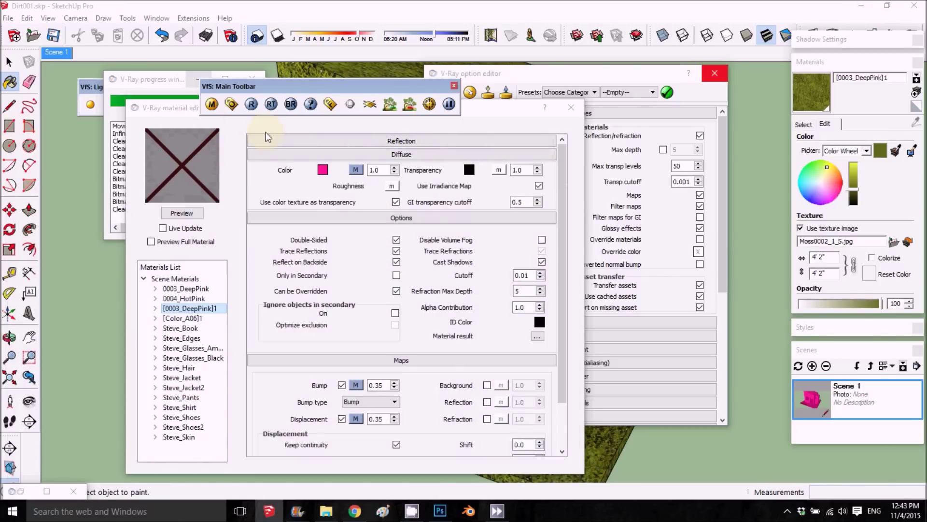
Step: Open the moss bitmap behind the TexDirt diffuse Black colour and preview it
click(356, 171)
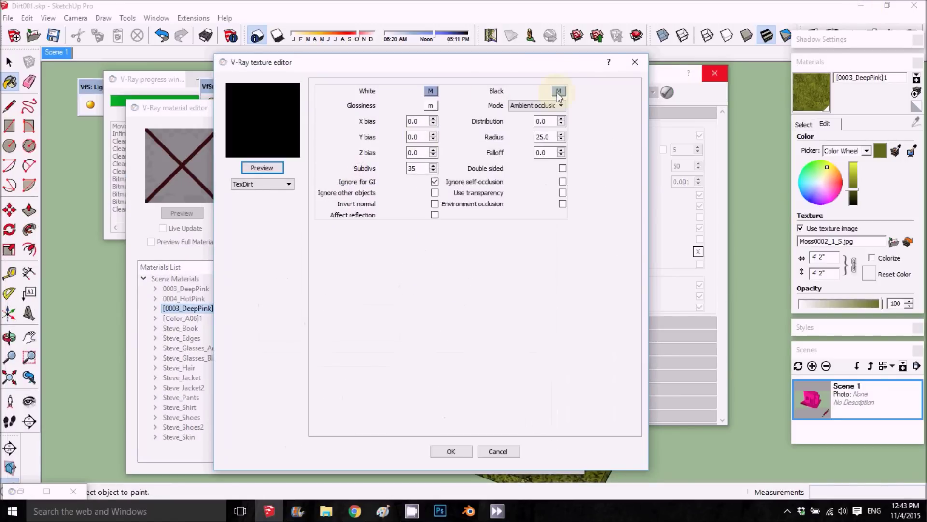
click(558, 91)
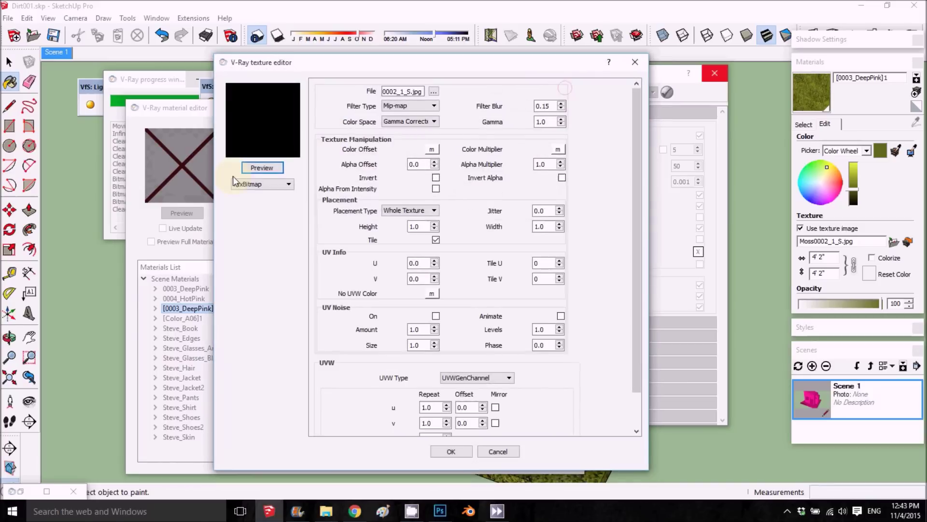
click(262, 168)
Step: Browse to the CANARIT texture folder, then close the file dialog without choosing a file
click(433, 91)
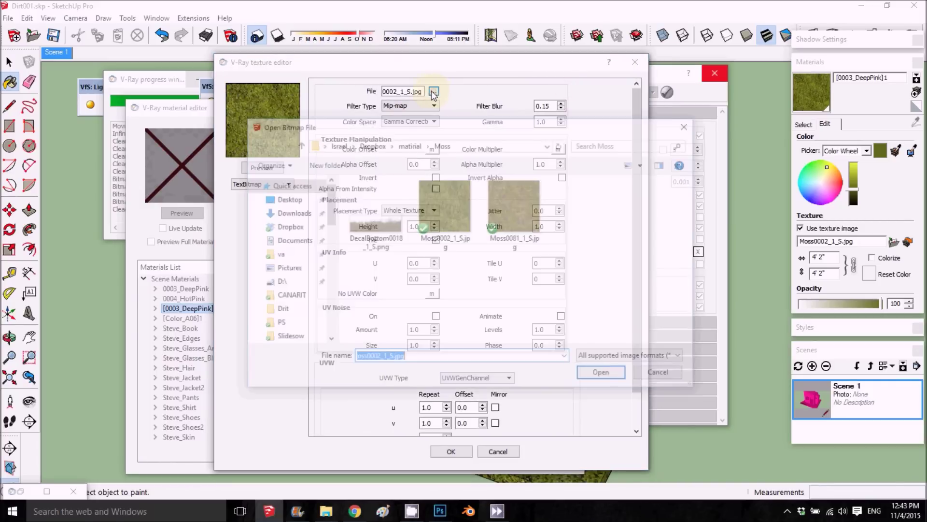
click(408, 143)
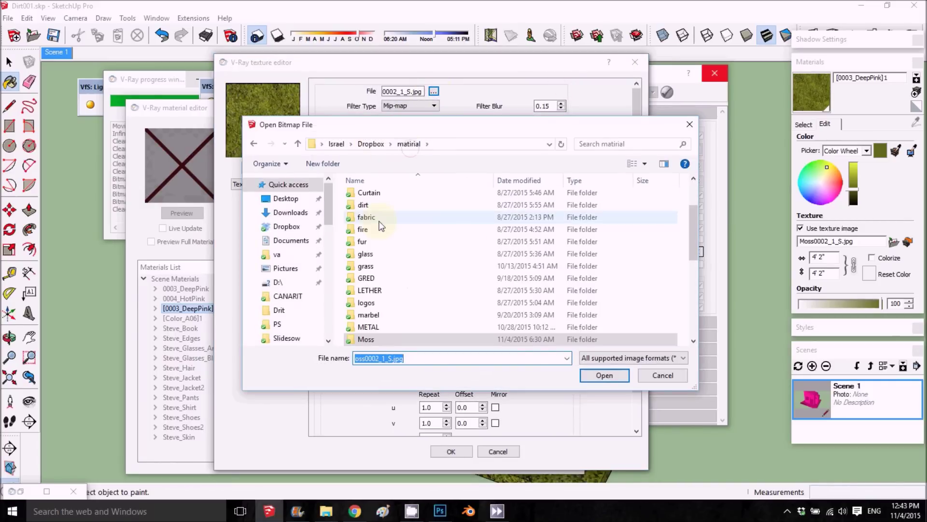
scroll(391, 212, up, 2)
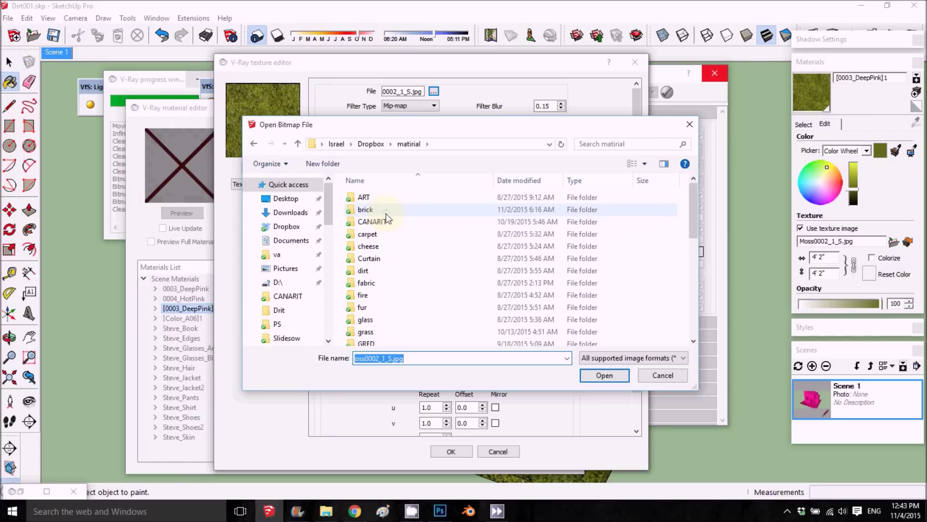
double_click(387, 224)
scroll(561, 207, down, 3)
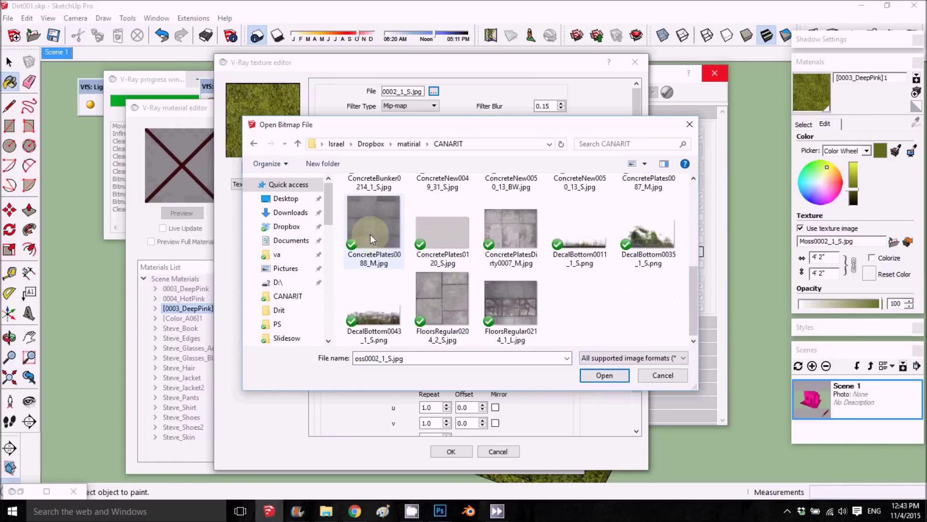
scroll(470, 271, up, 5)
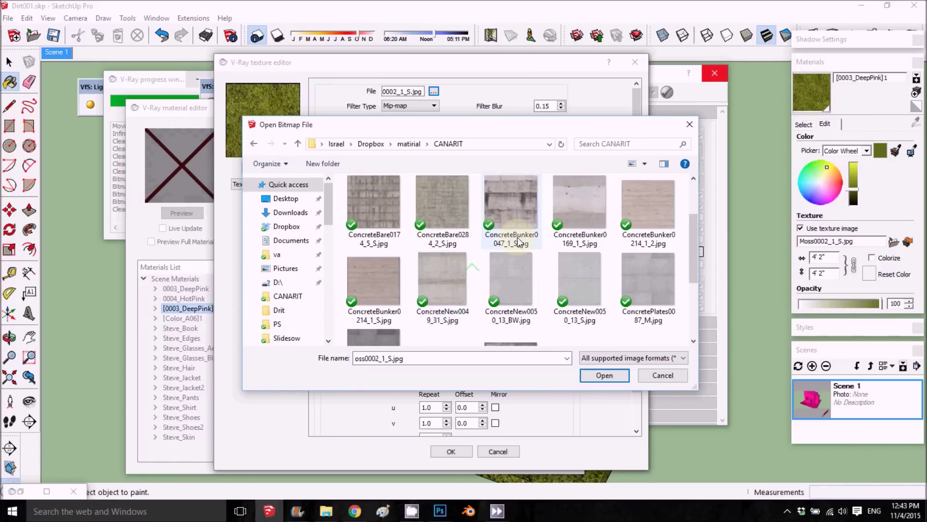
click(690, 125)
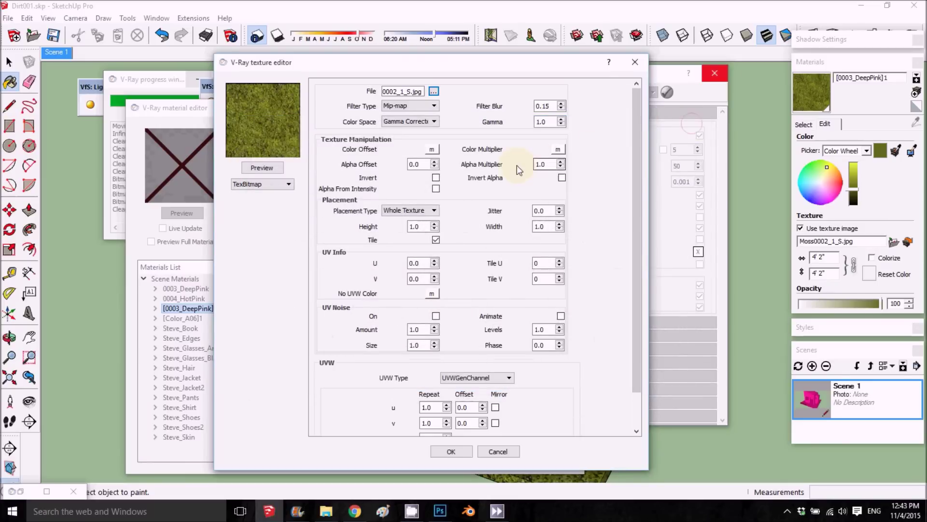